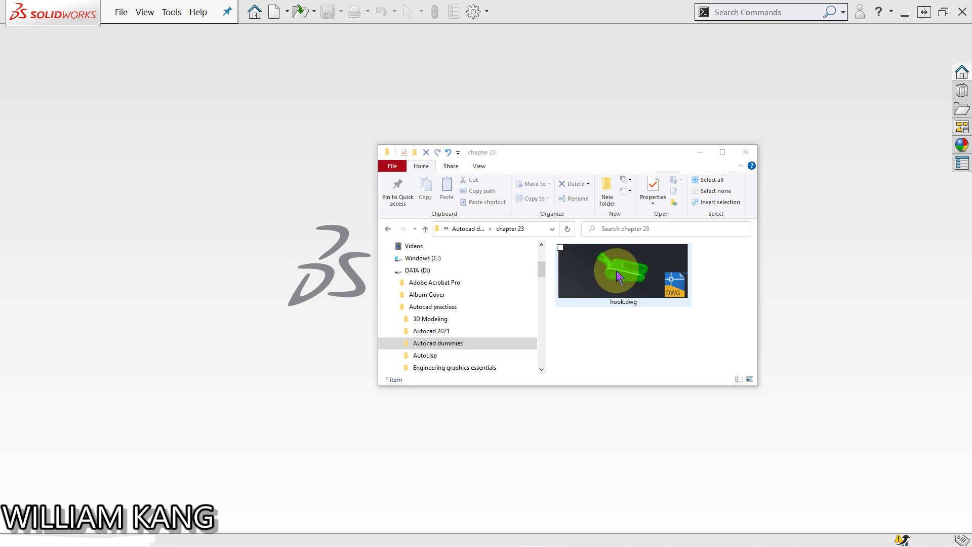
Import hook.dwg into a new part as a 3D curves or model body
left_click_drag(617, 276, 303, 224)
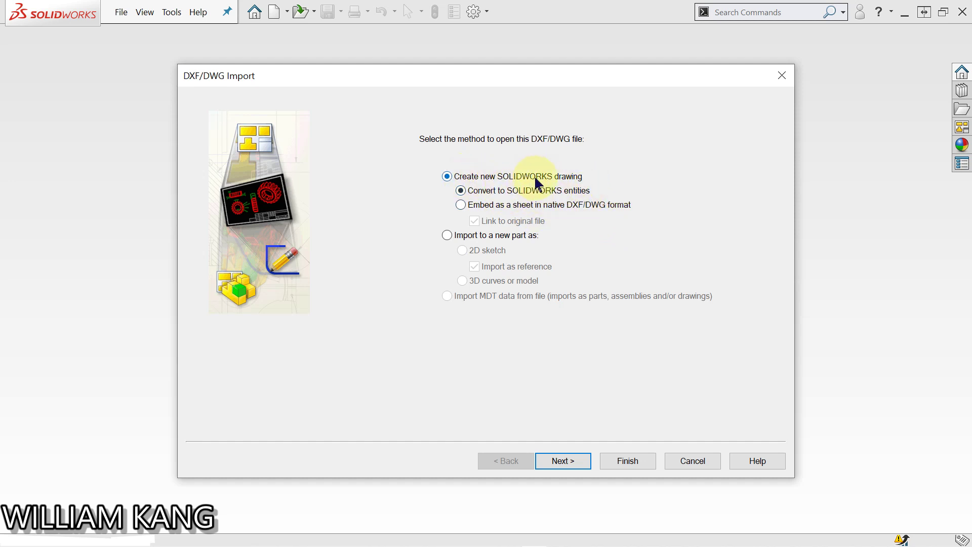
left_click(449, 235)
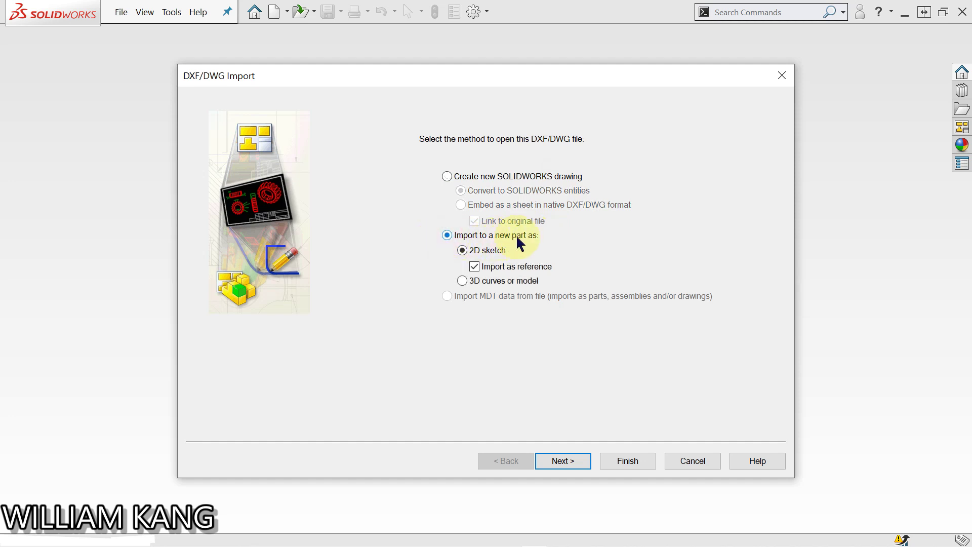
left_click(462, 281)
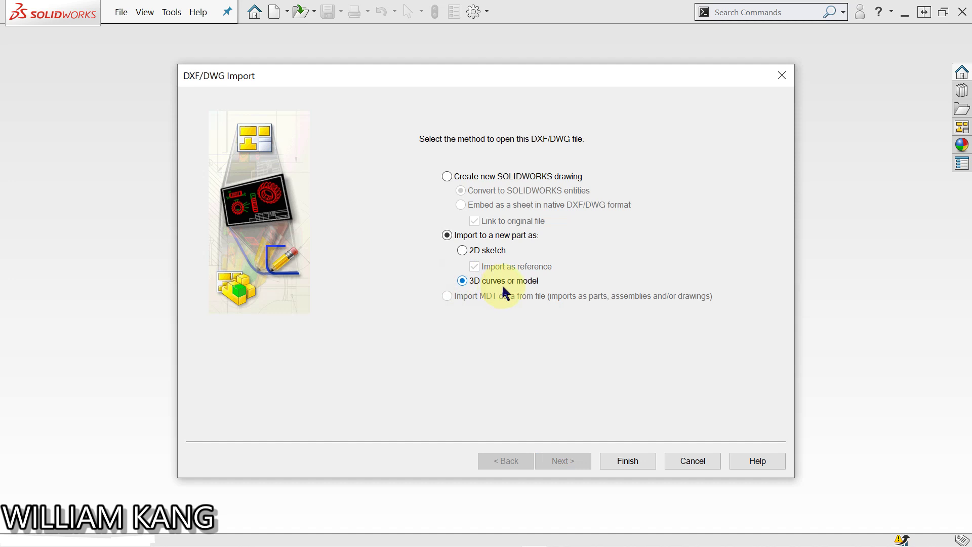
left_click(635, 464)
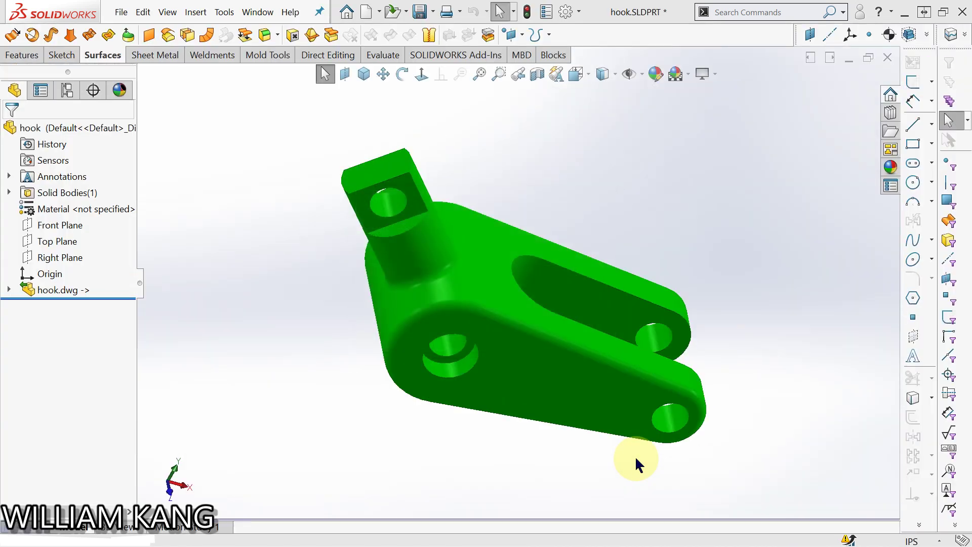
Set the part's document units to MMGS (millimeter, gram, second)
middle_click_drag(539, 362, 608, 384)
key("Escape")
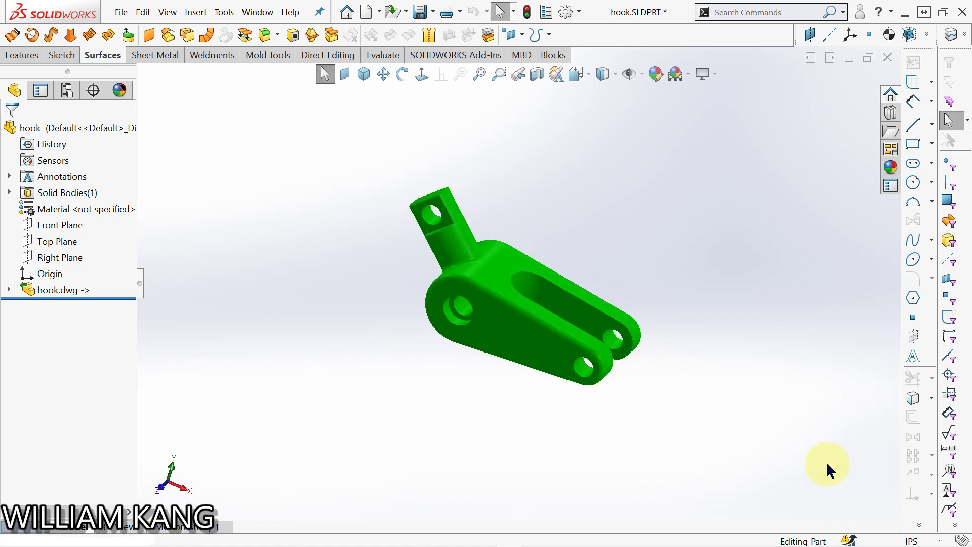
left_click(937, 542)
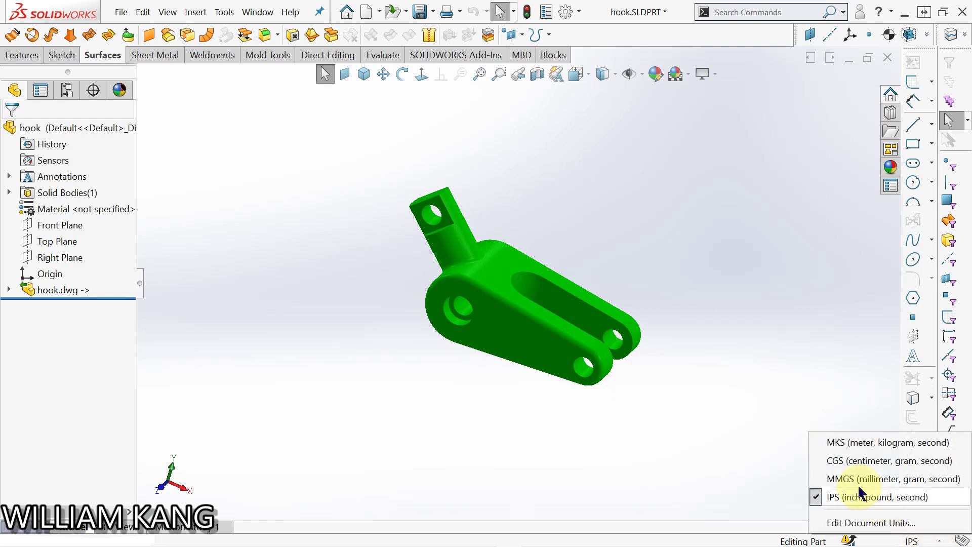
left_click(861, 478)
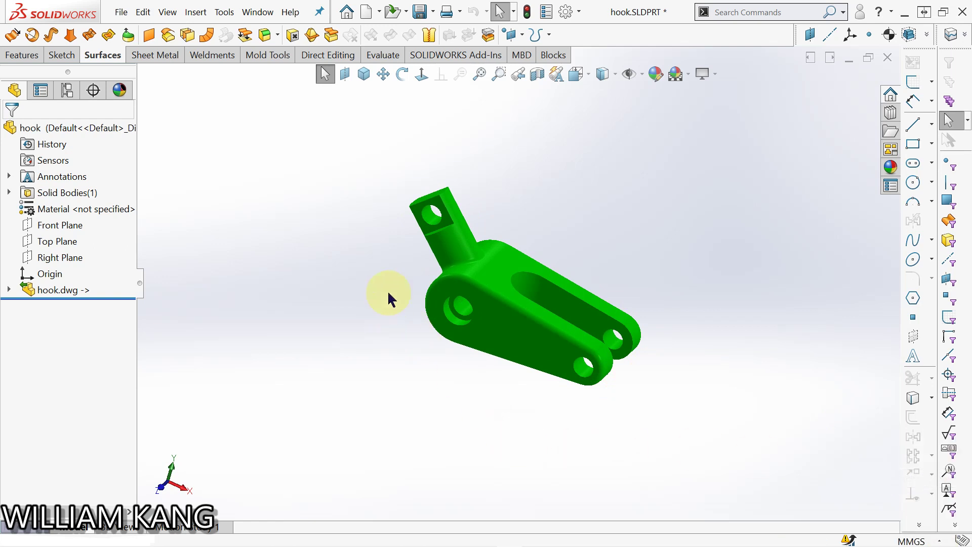
Measure the large counterbored side hole's diameter, the fork-end hole's diameter, and the distance between the two holes
middle_click_drag(500, 308, 586, 373)
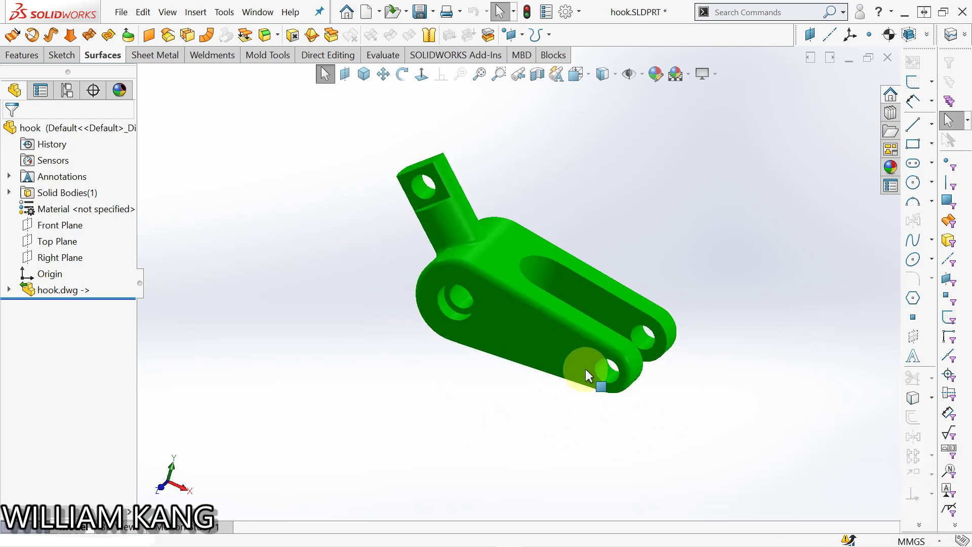
scroll(616, 341, "down", 2)
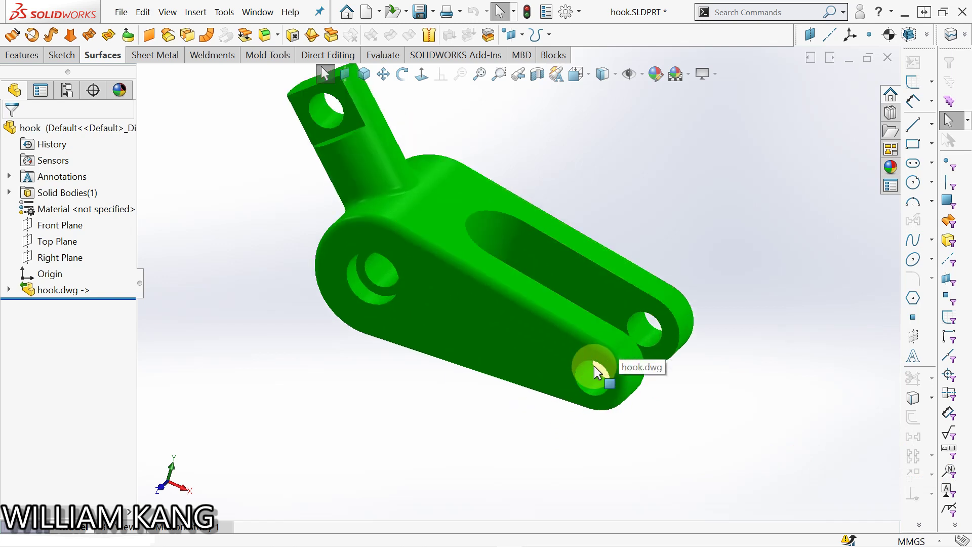
scroll(594, 368, "up", 2)
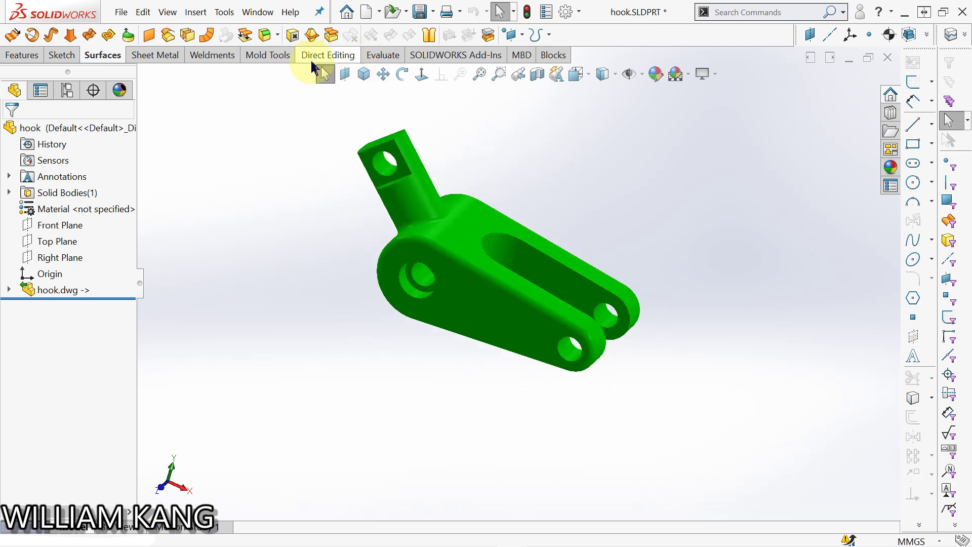
left_click(379, 57)
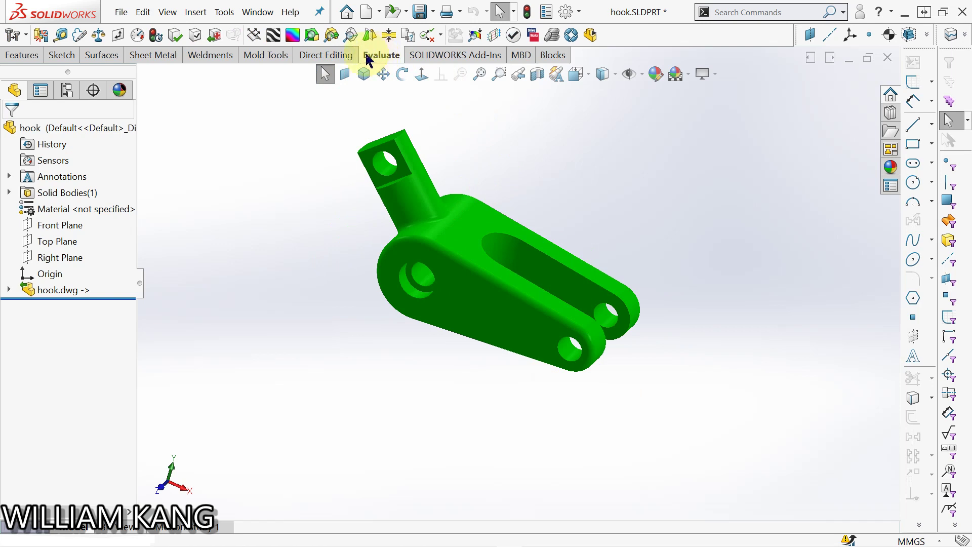
left_click(62, 37)
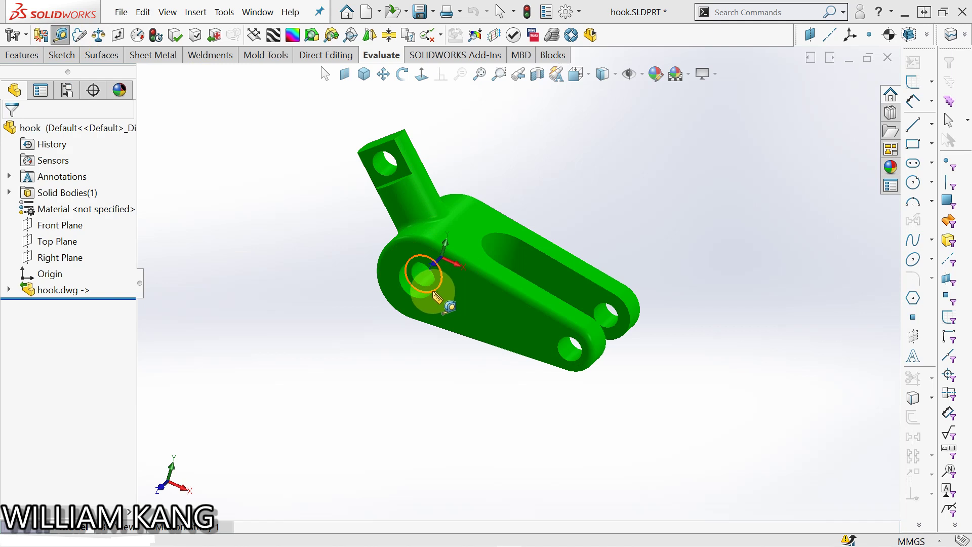
left_click(434, 294)
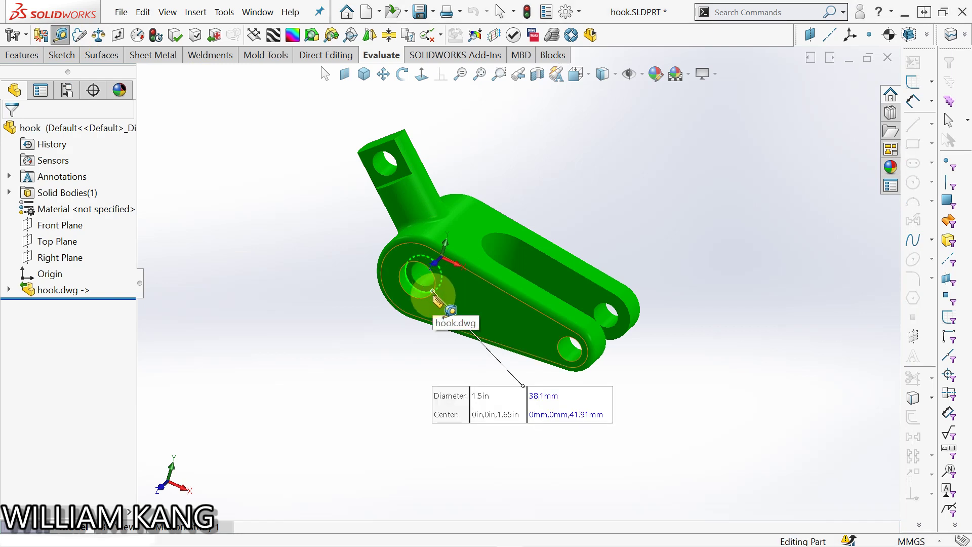
left_click(561, 341)
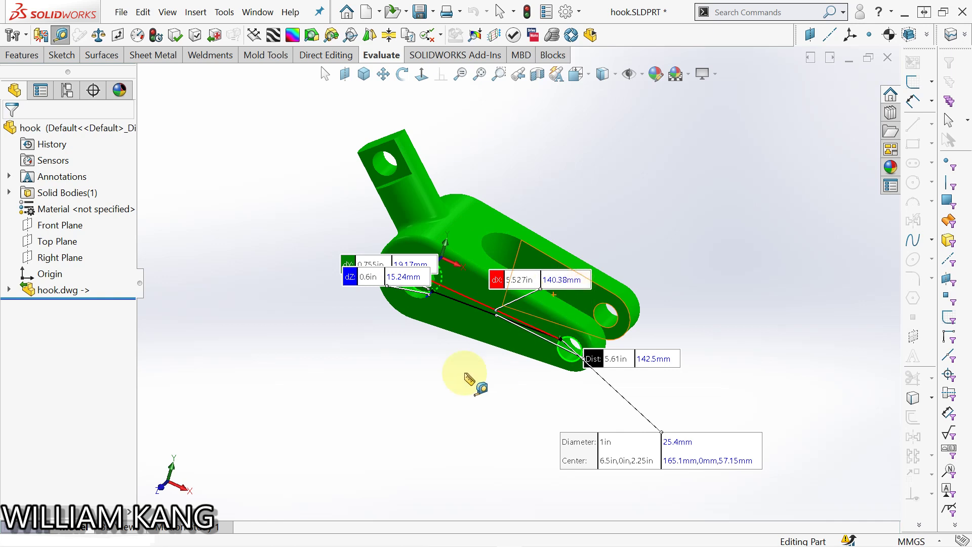
left_click(388, 365)
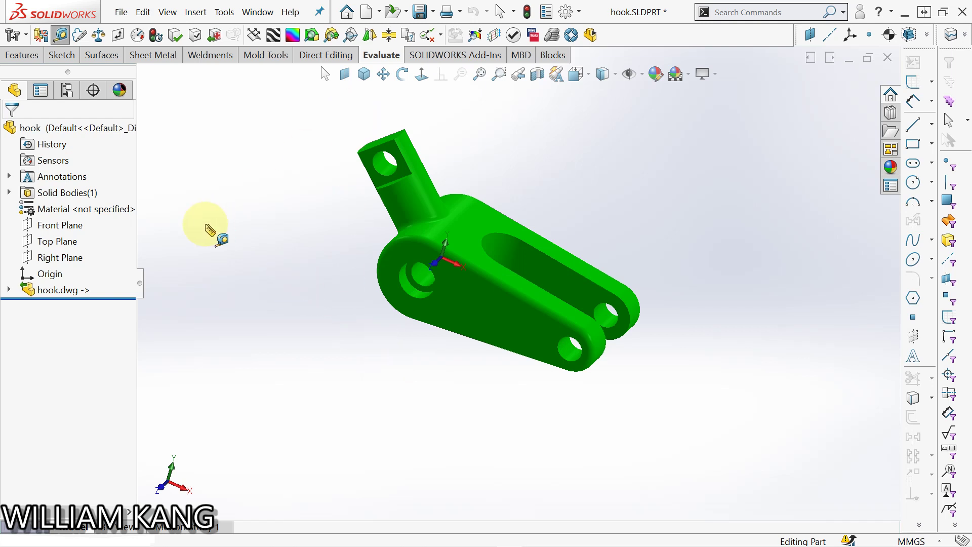
key("Escape")
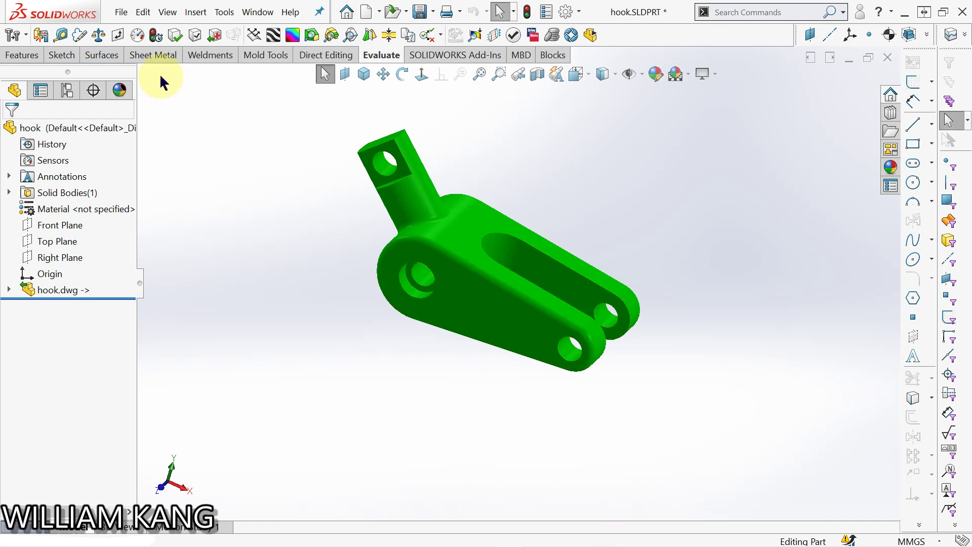
Add a 6 mm symmetric fillet to the end face of the angled arm
middle_click_drag(679, 250, 595, 237)
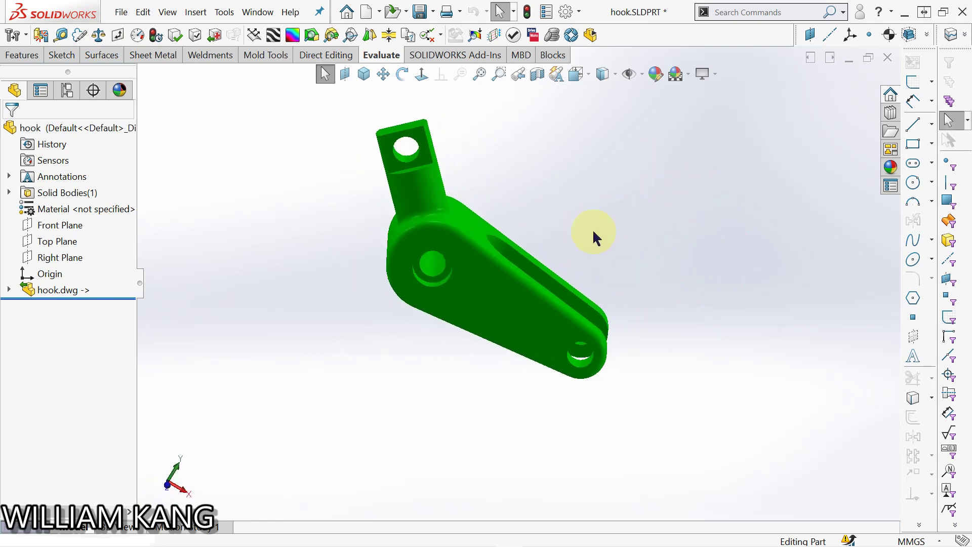
scroll(508, 201, "up", 3)
middle_click_drag(508, 202, 494, 265)
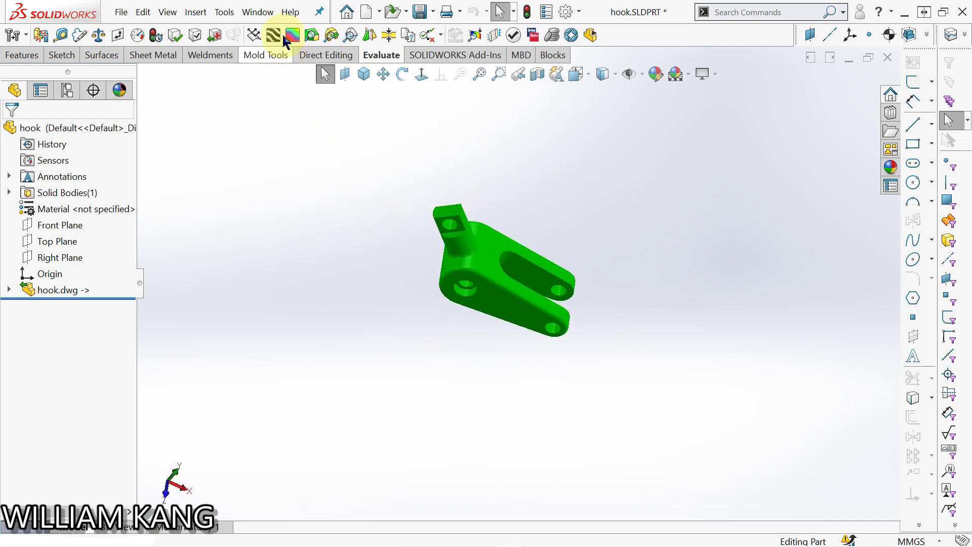
left_click(23, 56)
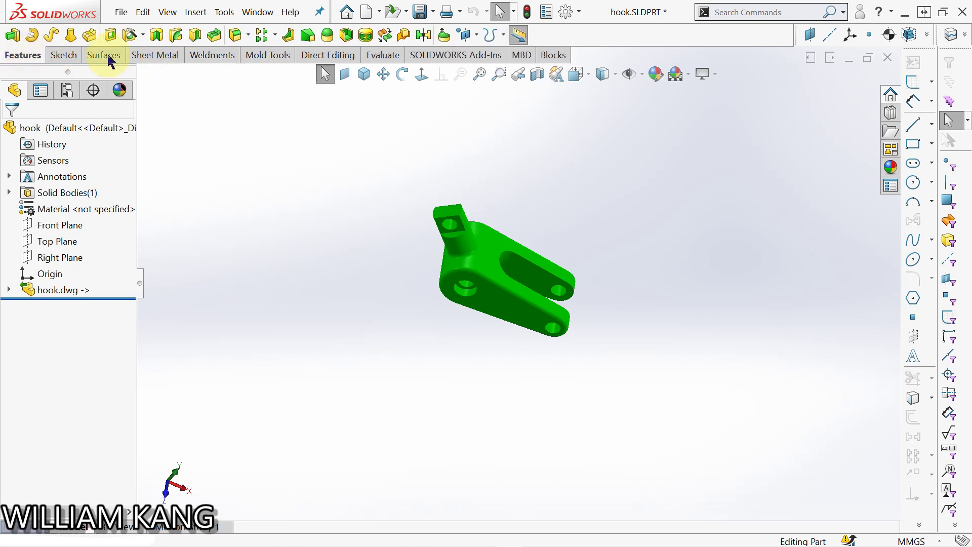
left_click(235, 41)
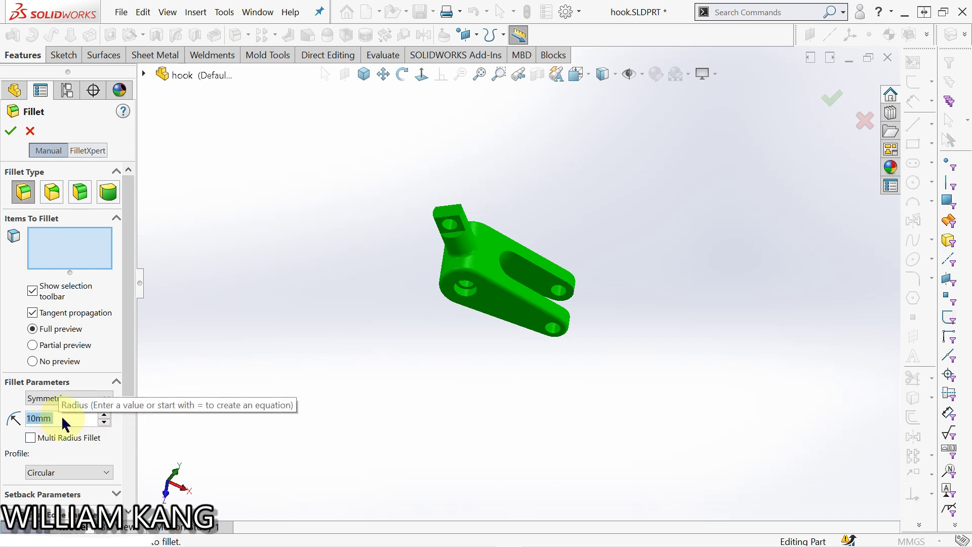
type("6")
key("Return")
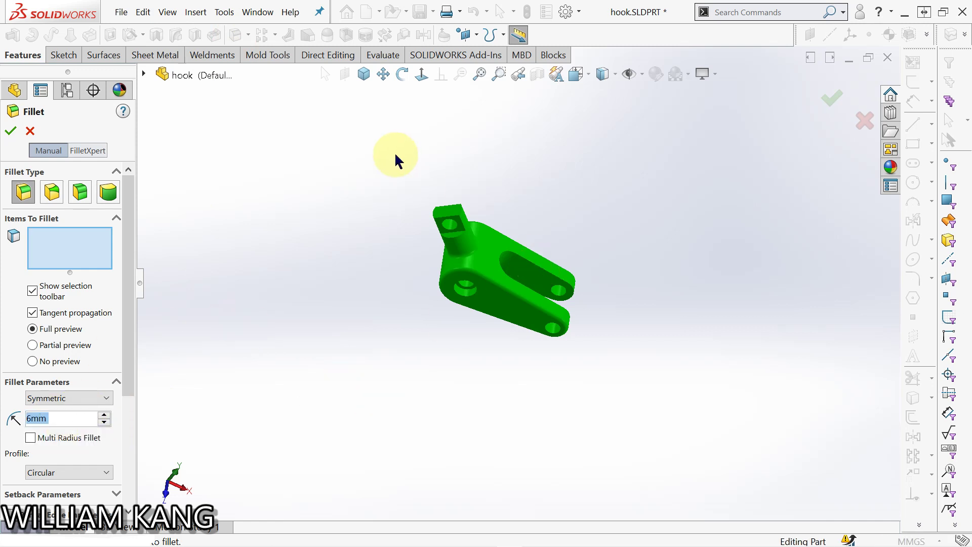
scroll(532, 304, "down", 4)
left_click(488, 245)
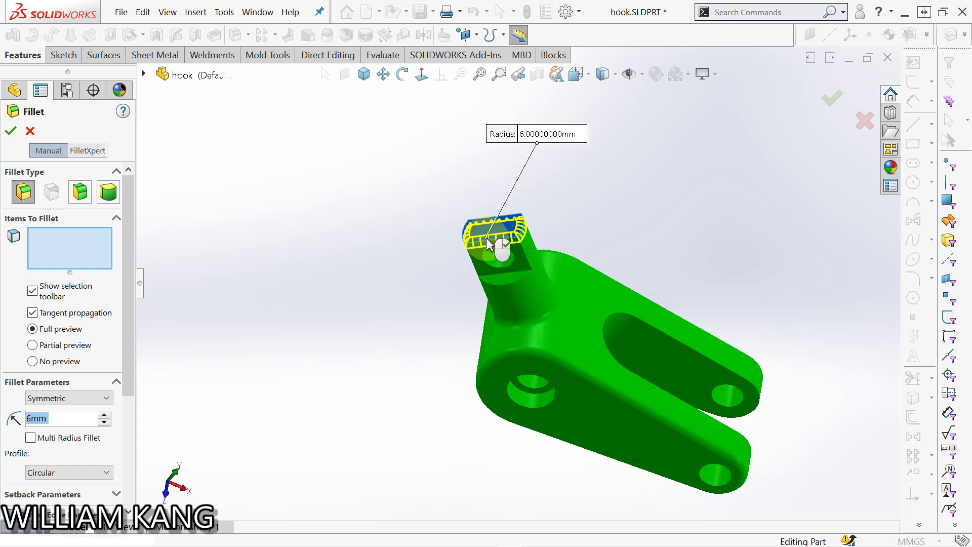
middle_click_drag(412, 228, 413, 328)
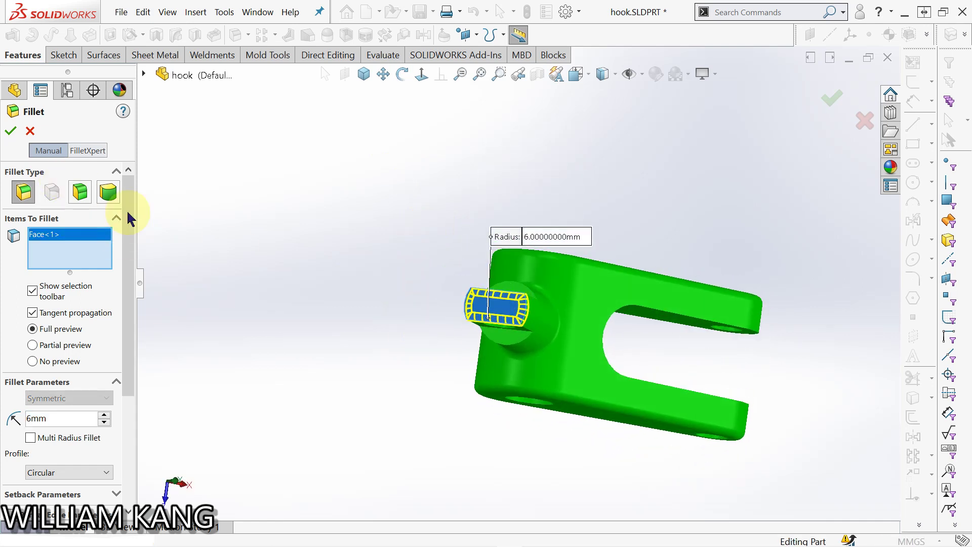
left_click(10, 131)
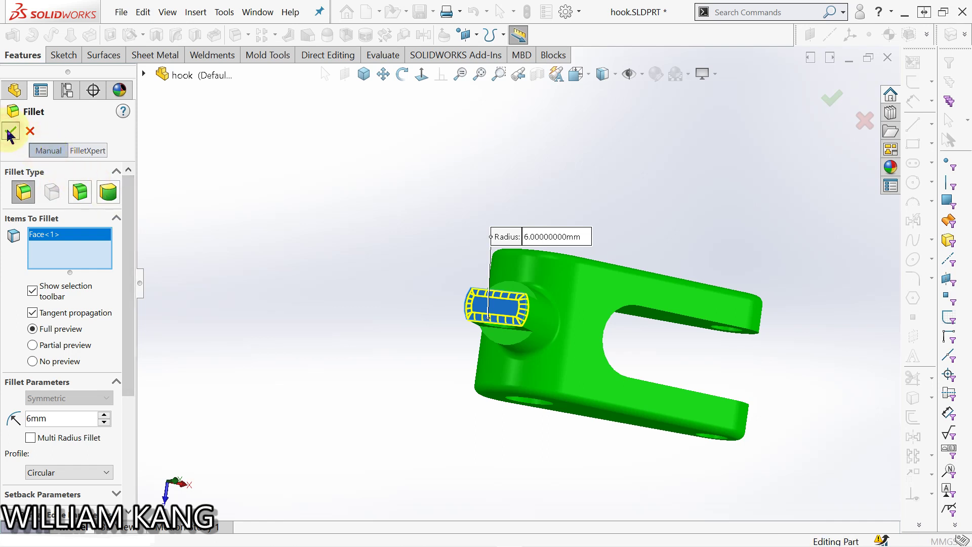
left_click(185, 226)
Start a sketch on the flat side face of the forked body
middle_click_drag(333, 295, 619, 441)
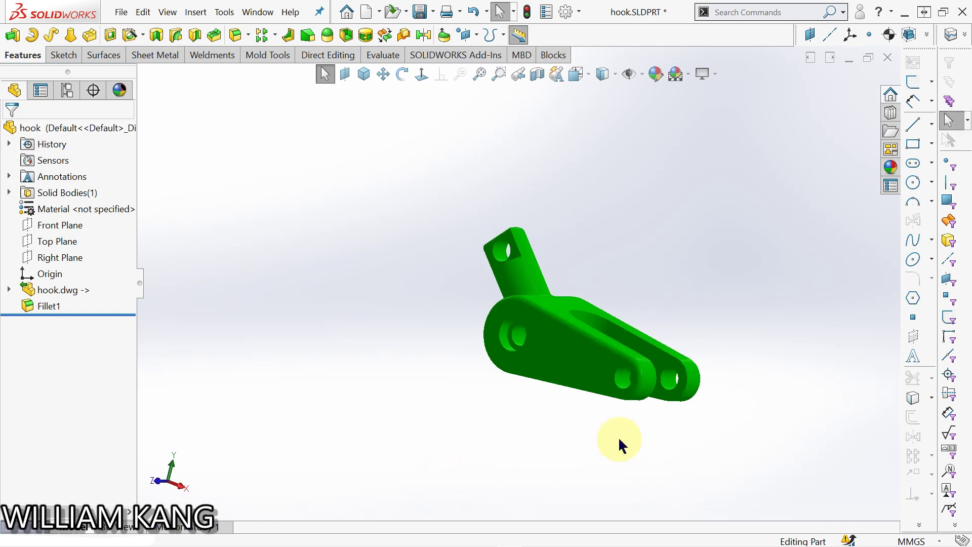
scroll(614, 412, "up", 2)
scroll(546, 374, "down", 4)
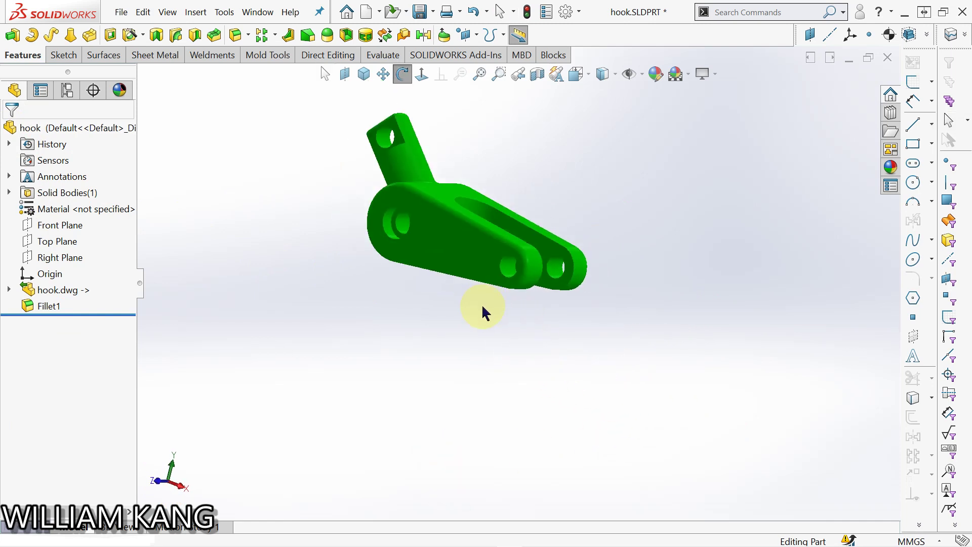
mouse_move(481, 306)
middle_mouse_down()
mouse_move(412, 277)
mouse_move(444, 285)
mouse_move(391, 345)
mouse_move(462, 282)
mouse_move(471, 299)
middle_mouse_up()
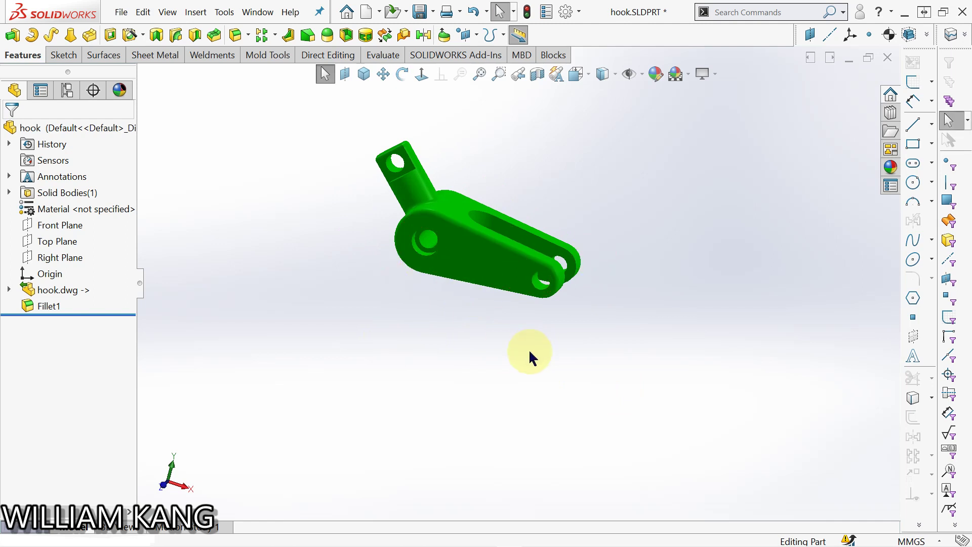
middle_click_drag(527, 356, 510, 371)
key("Escape")
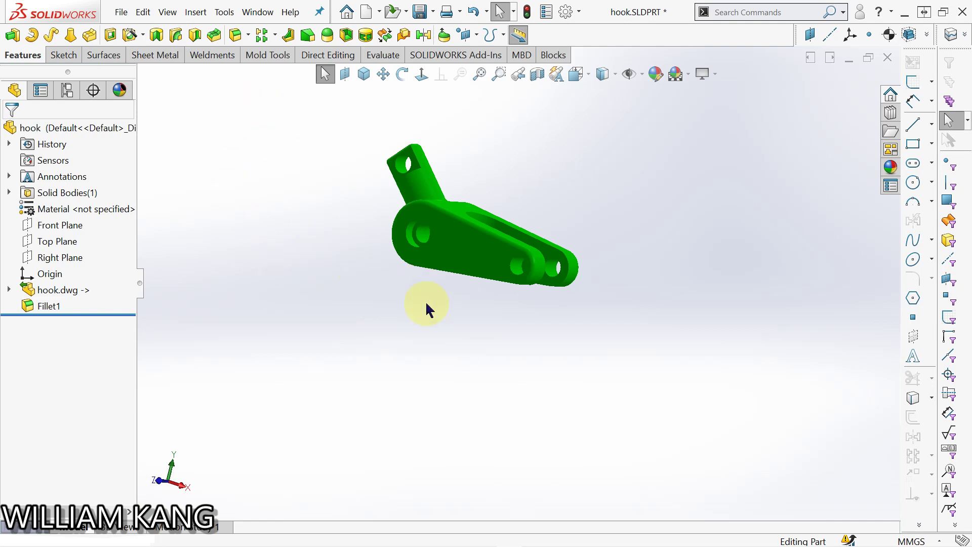
middle_click_drag(427, 306, 444, 325)
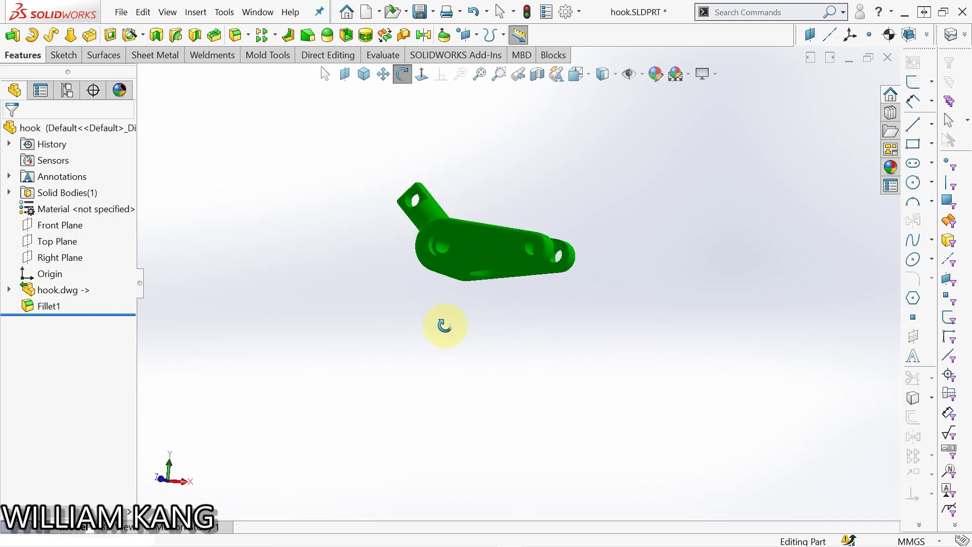
left_click(477, 242)
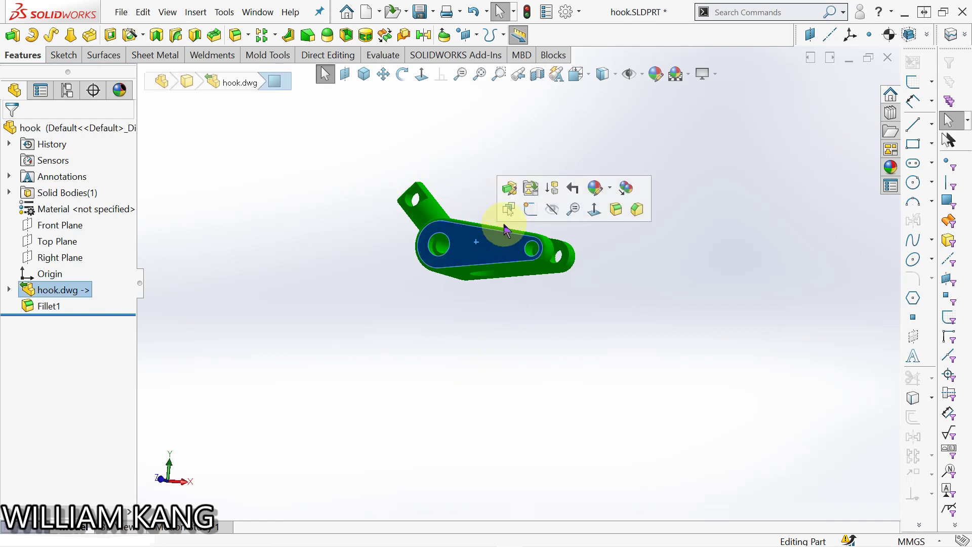
left_click(530, 209)
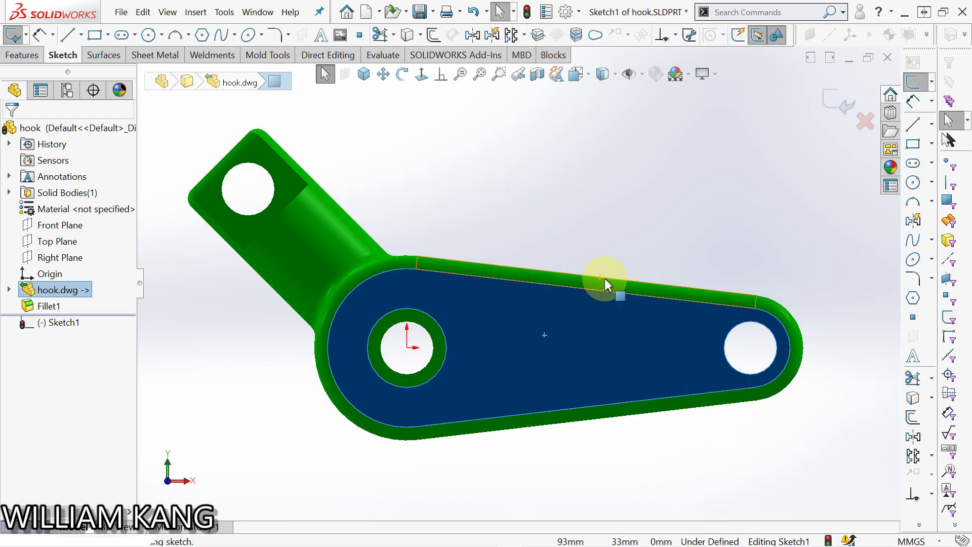
Sketch a circle of about 11 mm radius between the two side holes, level with the origin and about 71 mm from it
left_click(913, 183)
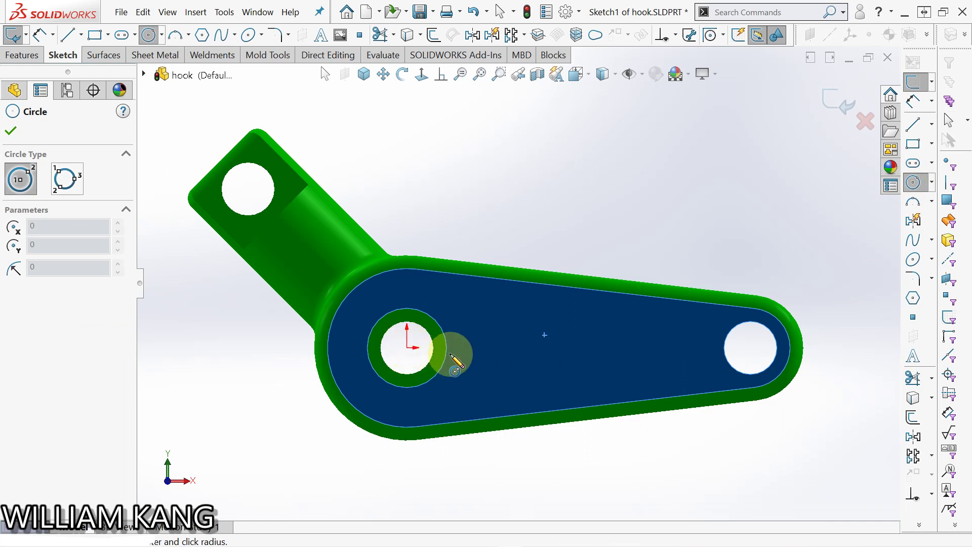
left_click(555, 348)
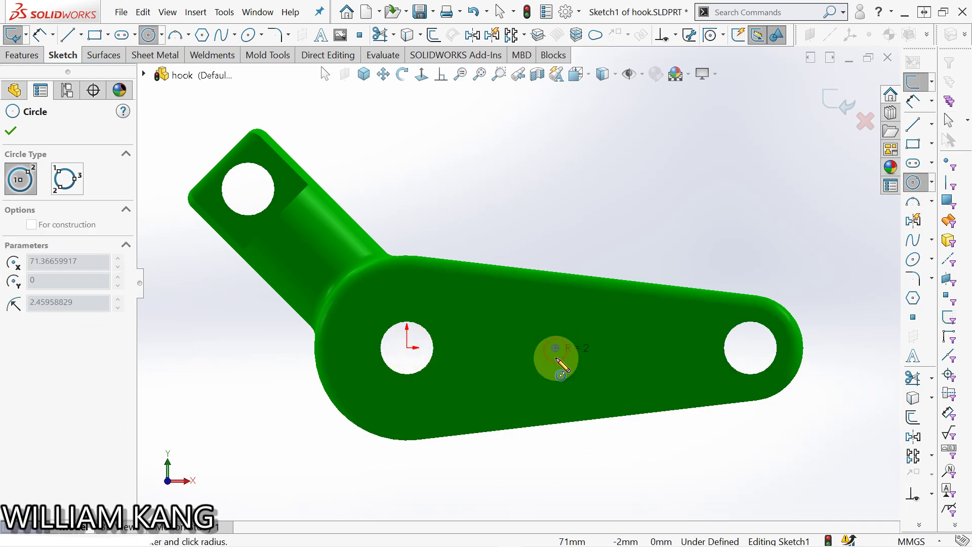
left_click(560, 369)
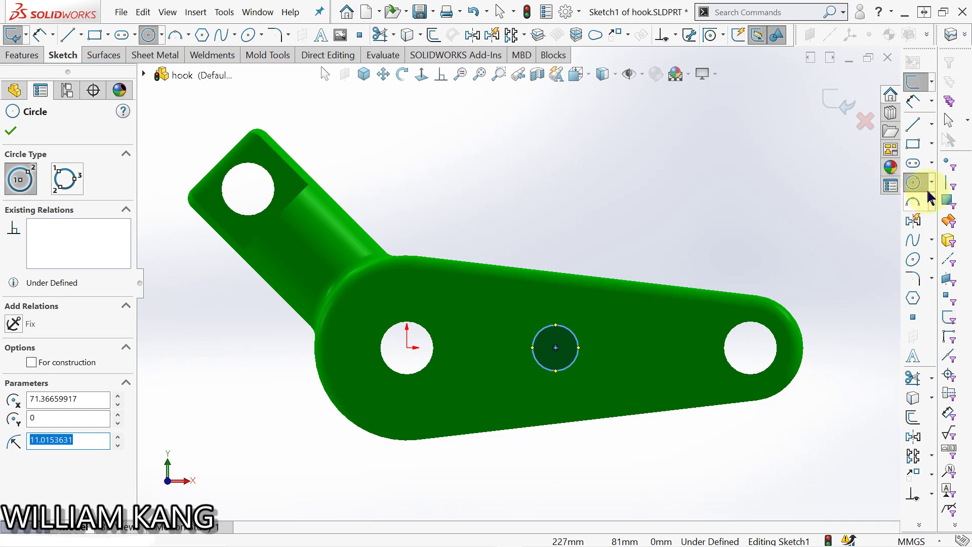
Dimension the sketched circle's diameter and set it to 50 mm
left_click(917, 103)
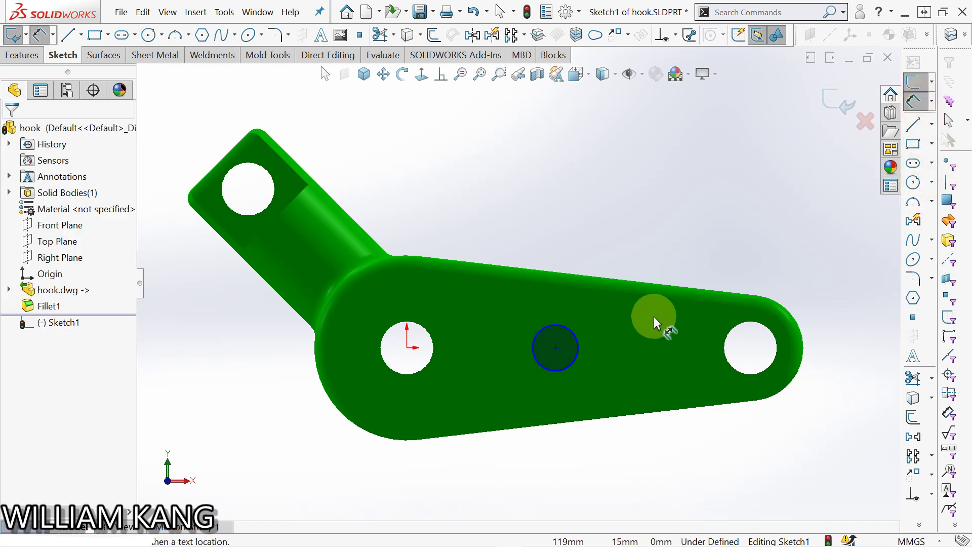
left_click(576, 336)
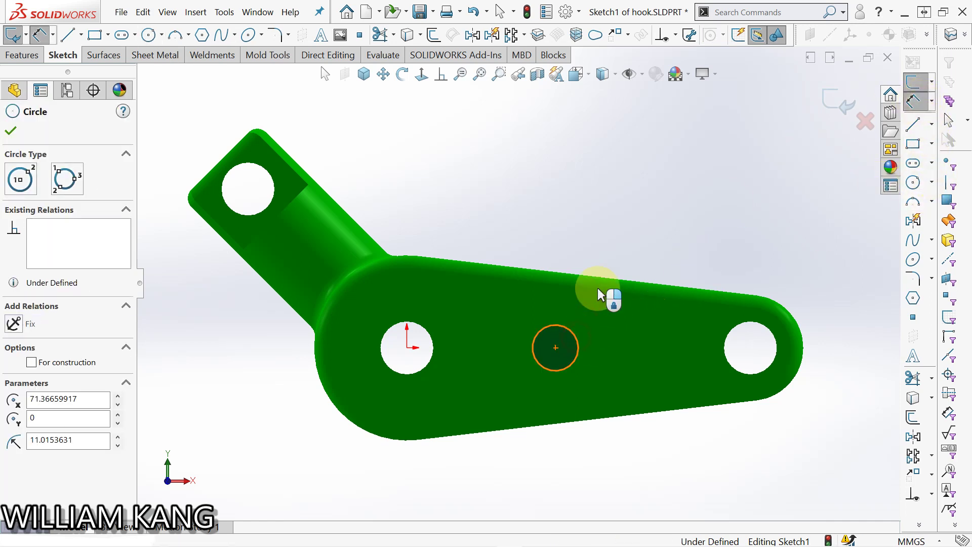
left_click(643, 236)
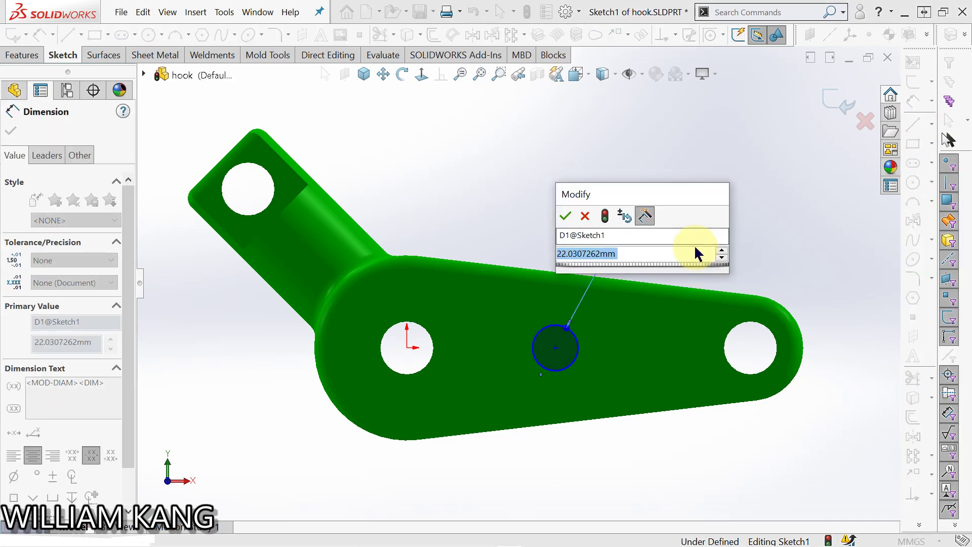
type("50")
key("Return")
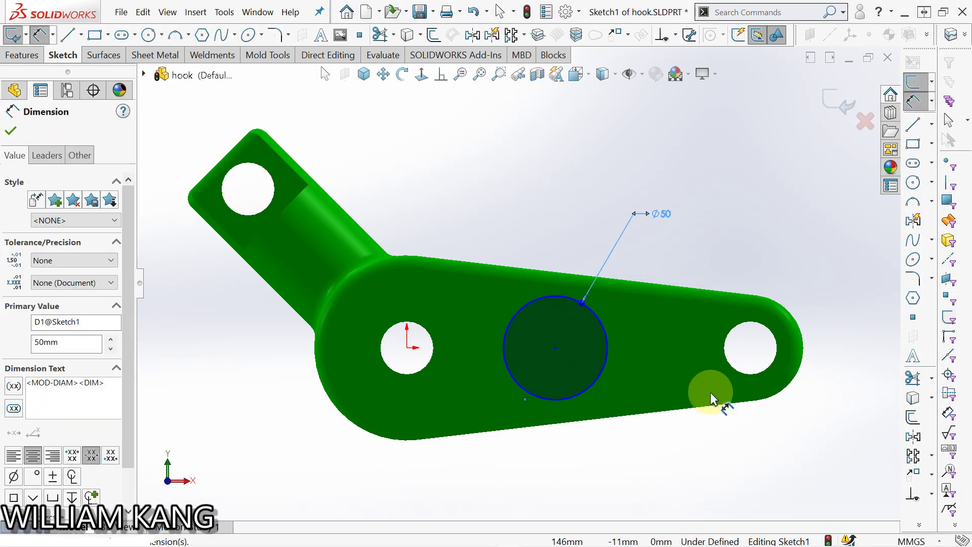
left_click(673, 445)
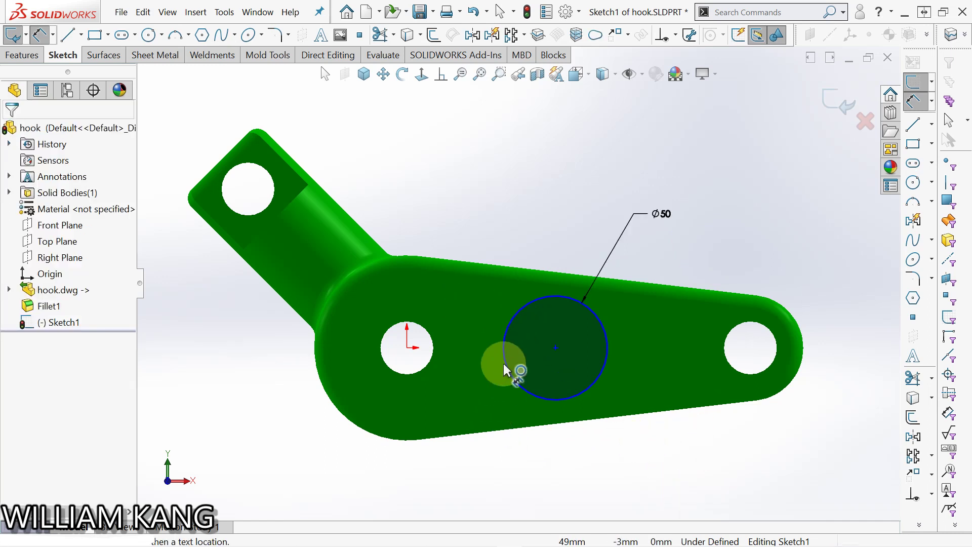
key("Escape")
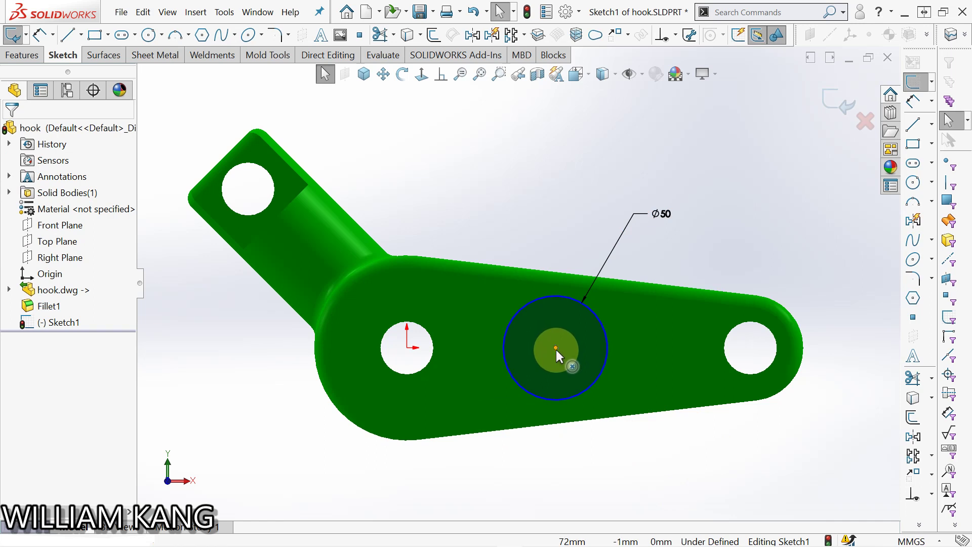
Check the existing relation between the origin and the 50 mm circle's centre point
left_click(442, 76)
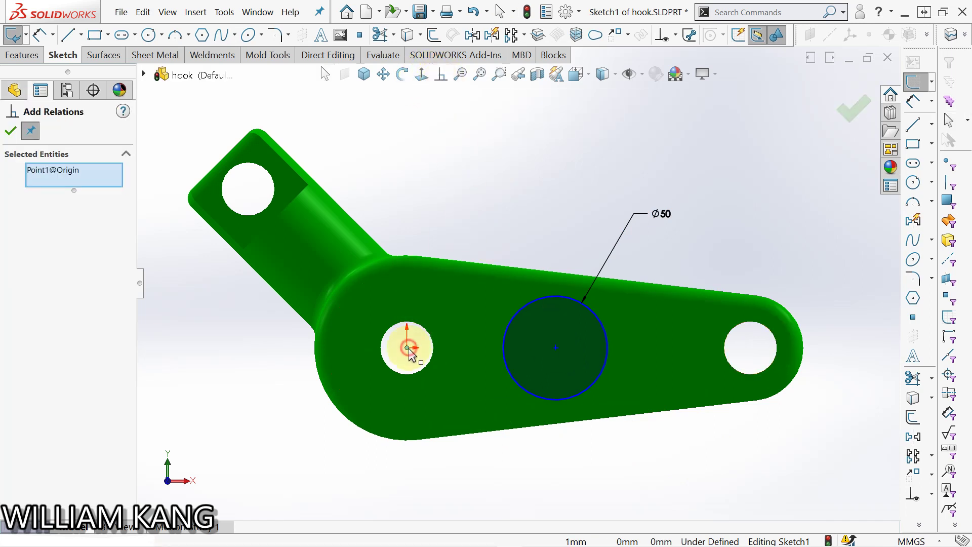
left_click(556, 347)
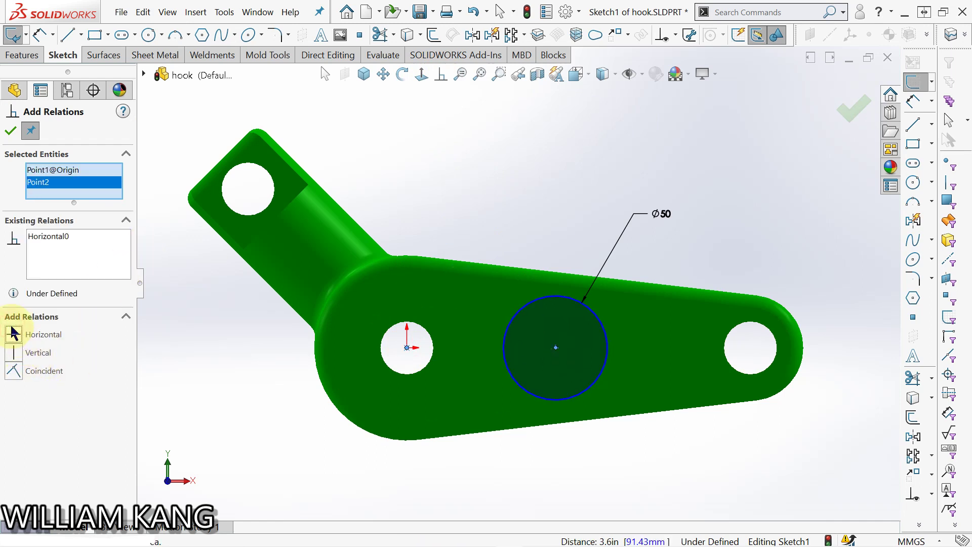
left_click(10, 134)
left_click(587, 480)
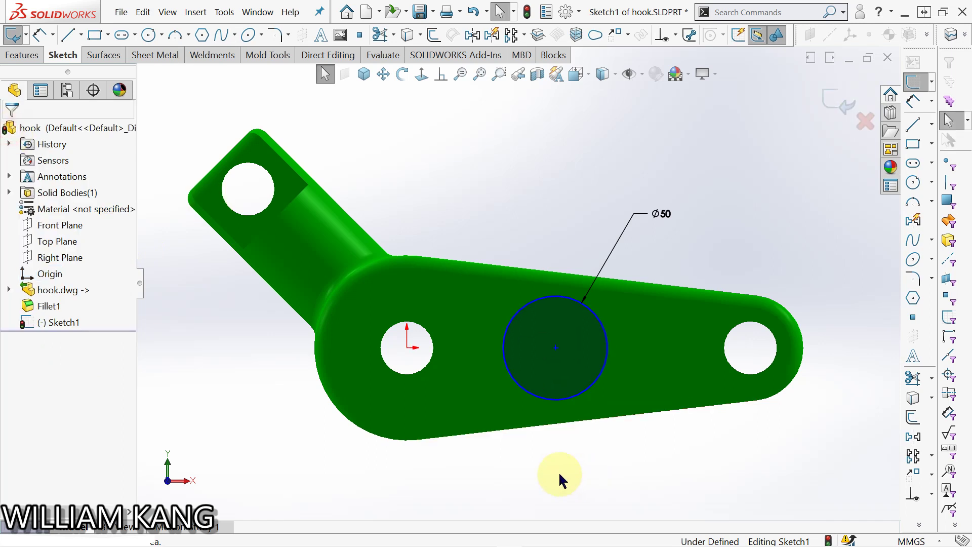
mouse_move(577, 460)
middle_mouse_down()
mouse_move(582, 453)
mouse_move(567, 463)
mouse_move(609, 434)
mouse_move(616, 449)
middle_mouse_up()
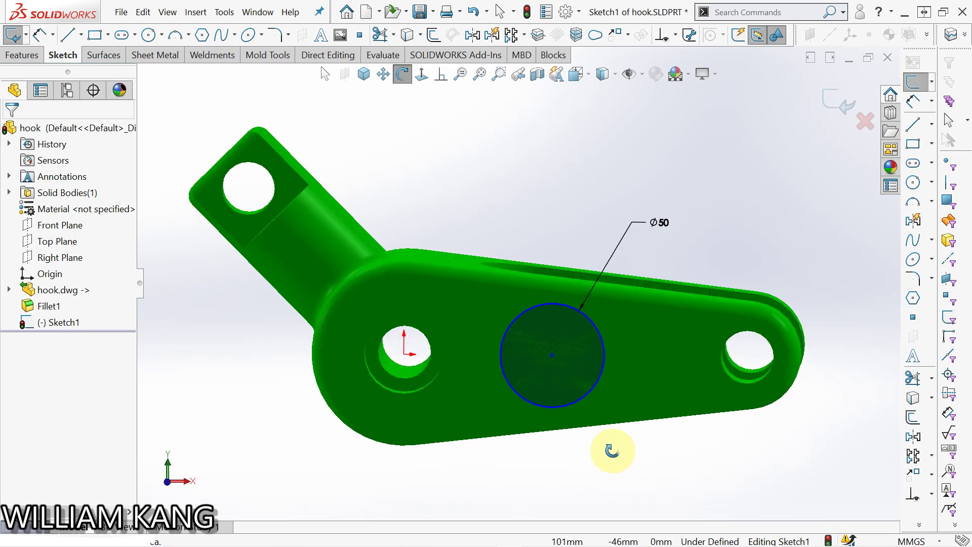
left_click(549, 361)
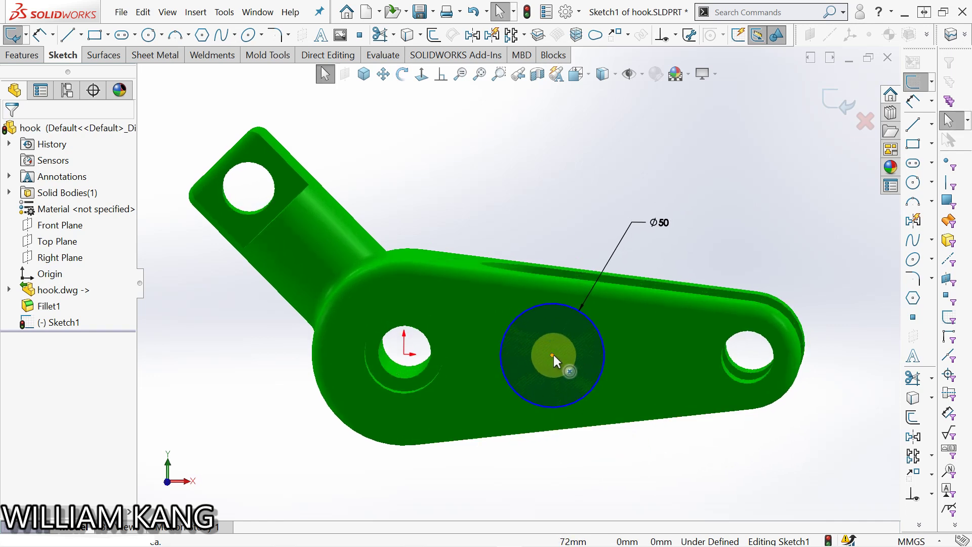
left_click(441, 77)
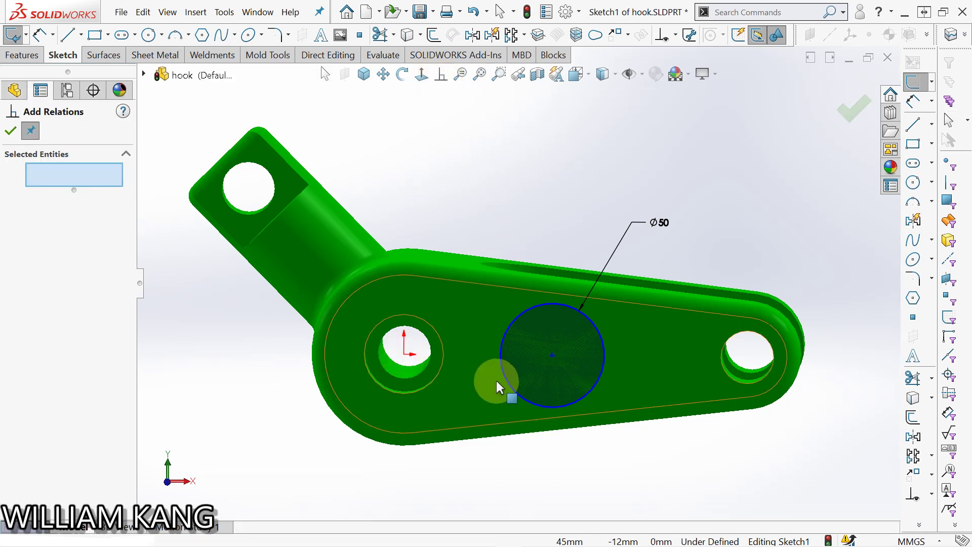
middle_click_drag(497, 382, 405, 345)
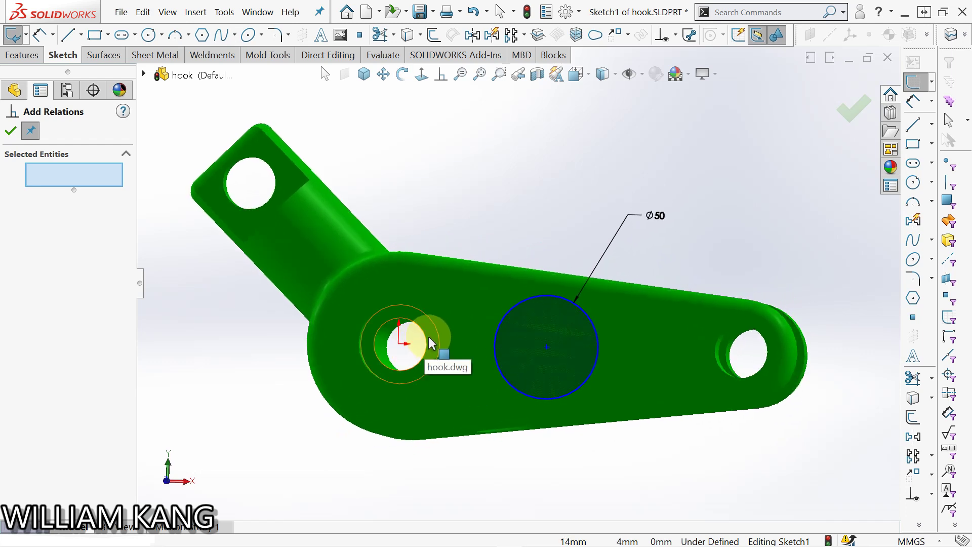
key("Escape")
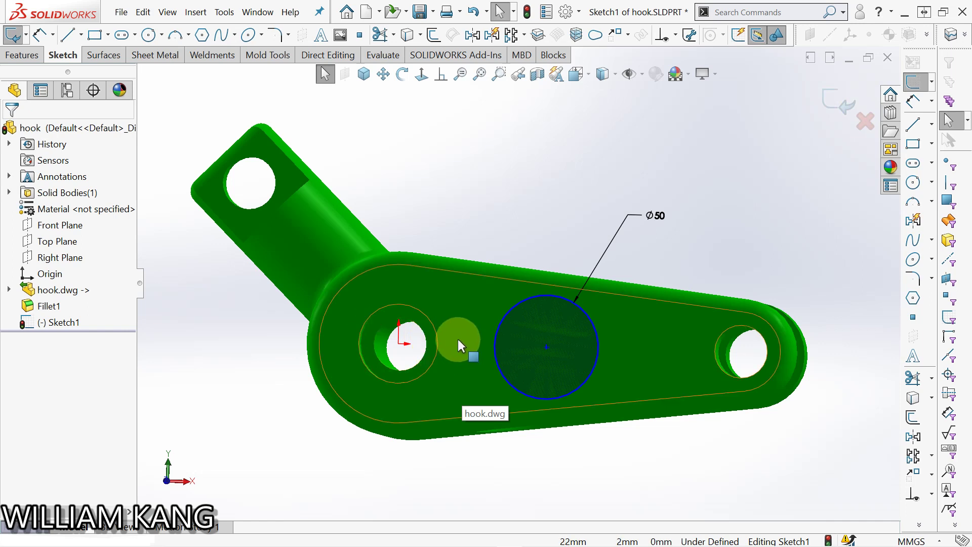
left_click(547, 347)
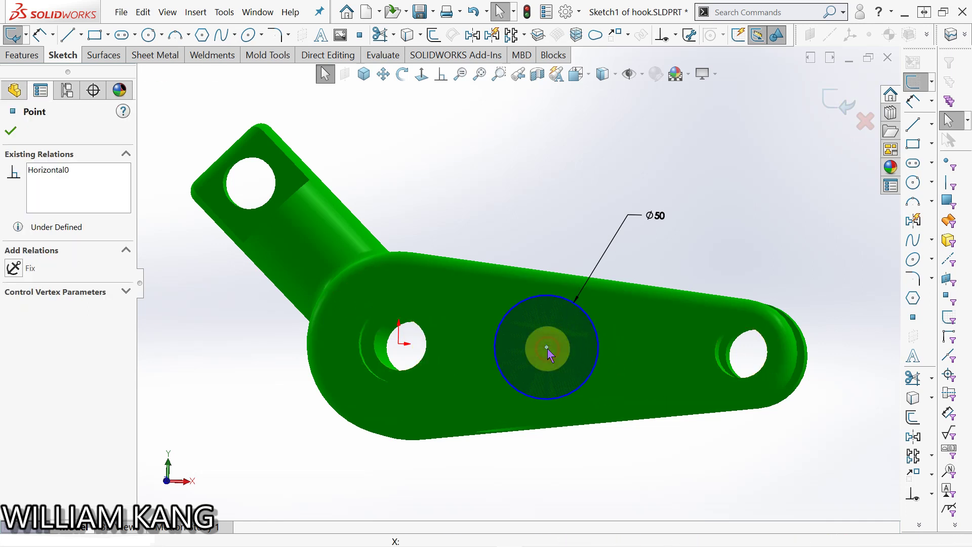
left_click(436, 331, "ctrl")
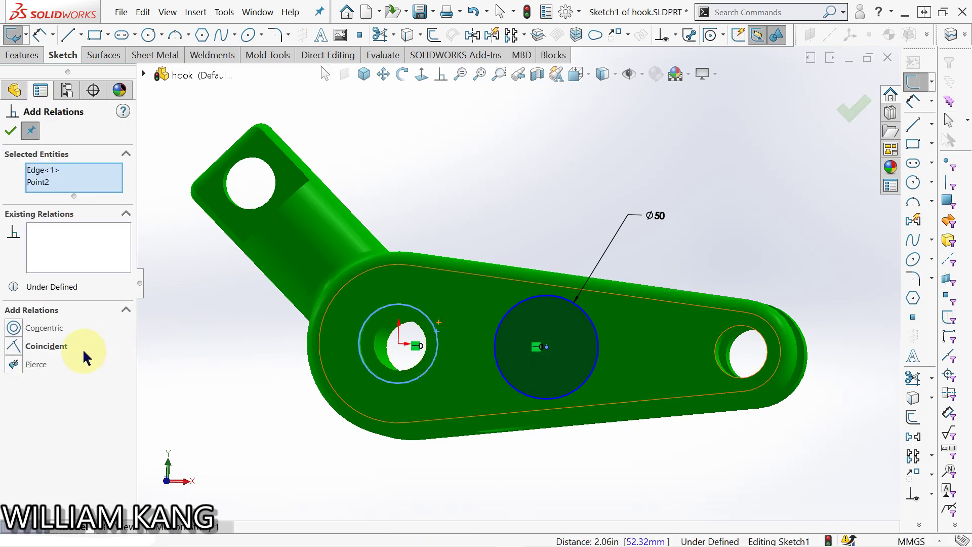
left_click(184, 351)
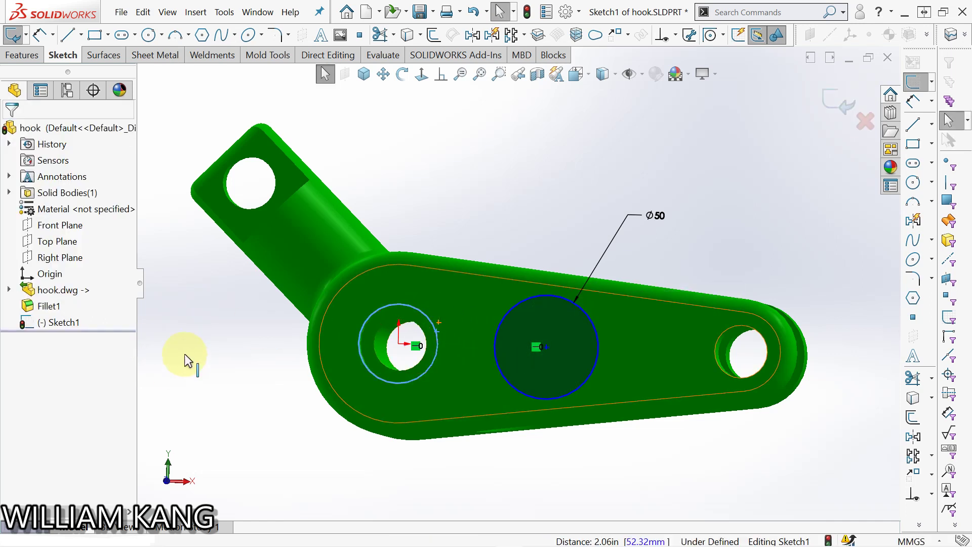
Draw a horizontal construction centerline about 71 mm long from the origin to the 50 mm circle's centre
middle_click_drag(467, 211, 497, 245)
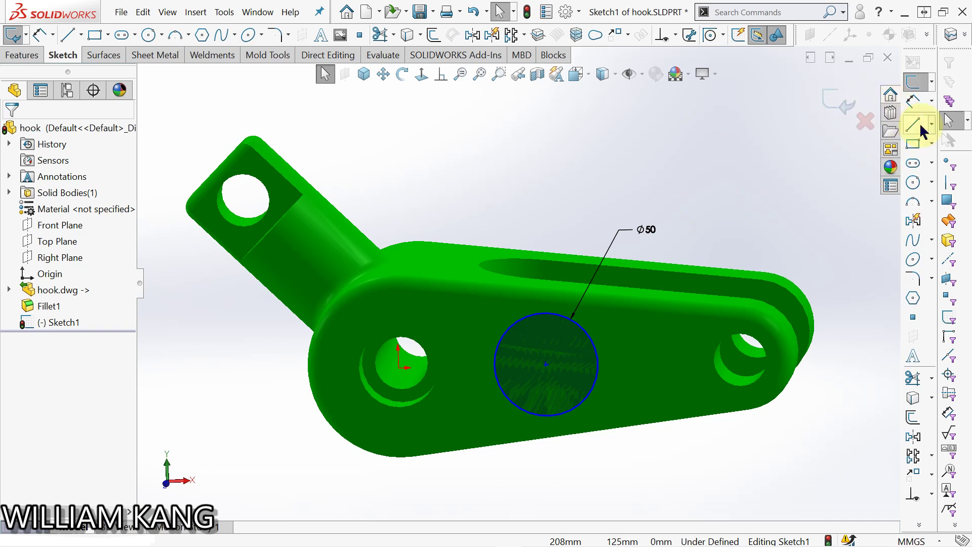
left_click(932, 129)
left_click(884, 144)
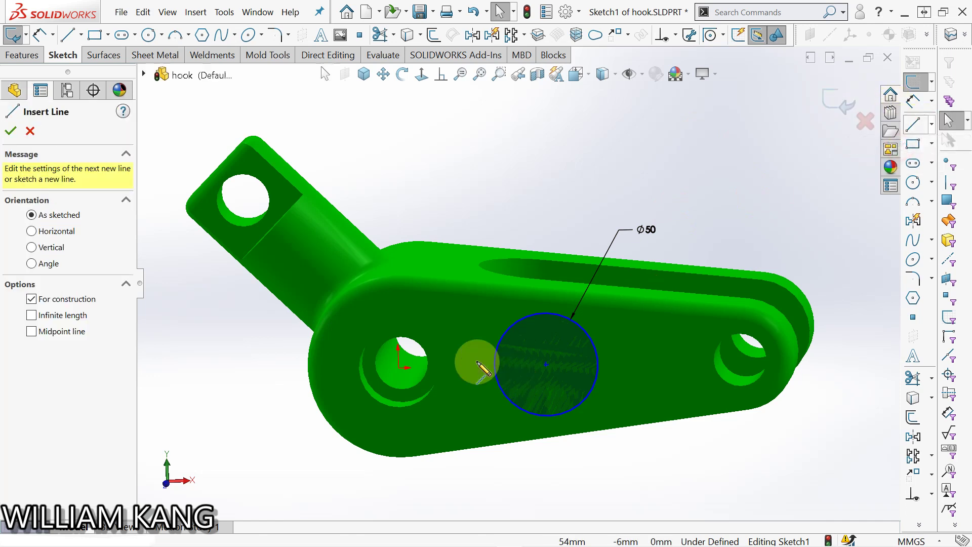
left_click(404, 370)
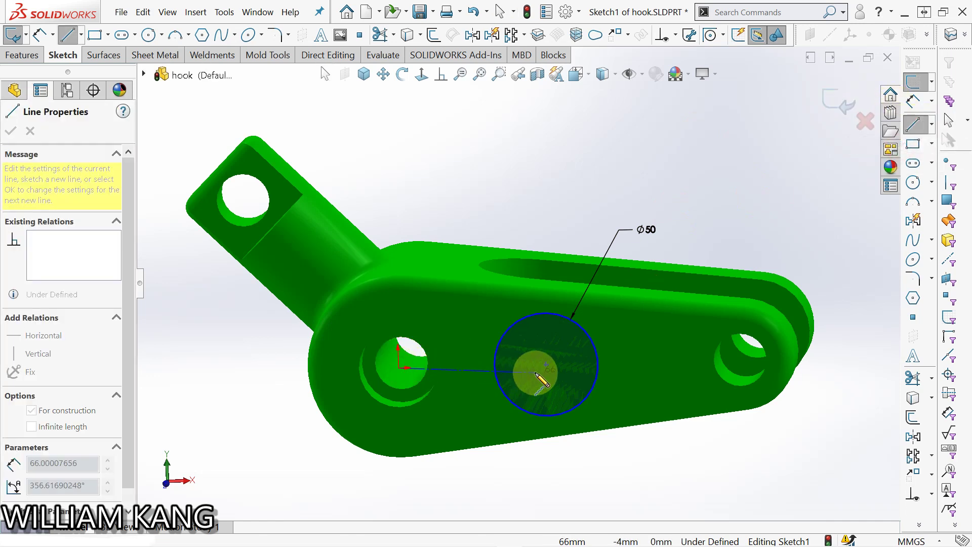
scroll(553, 359, "up", 3)
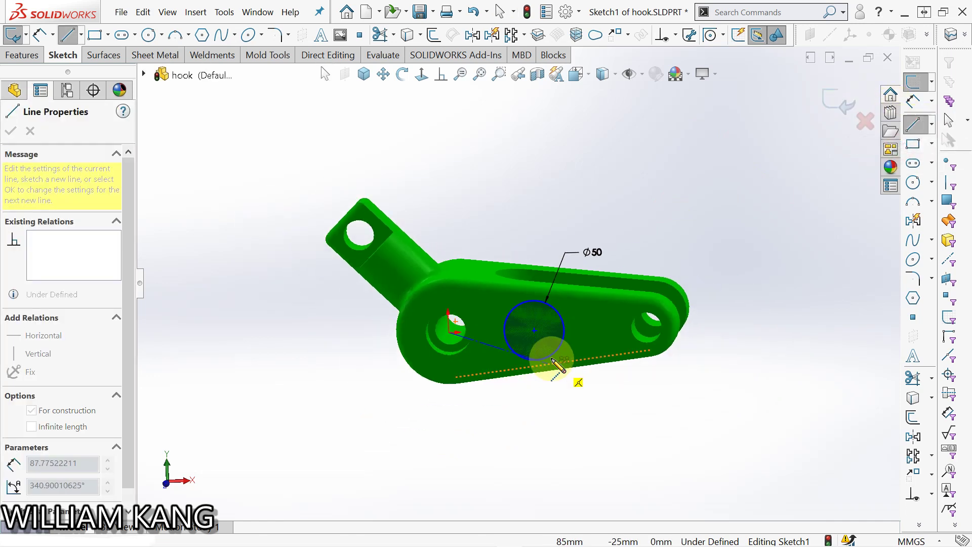
left_click(535, 330)
key("Escape")
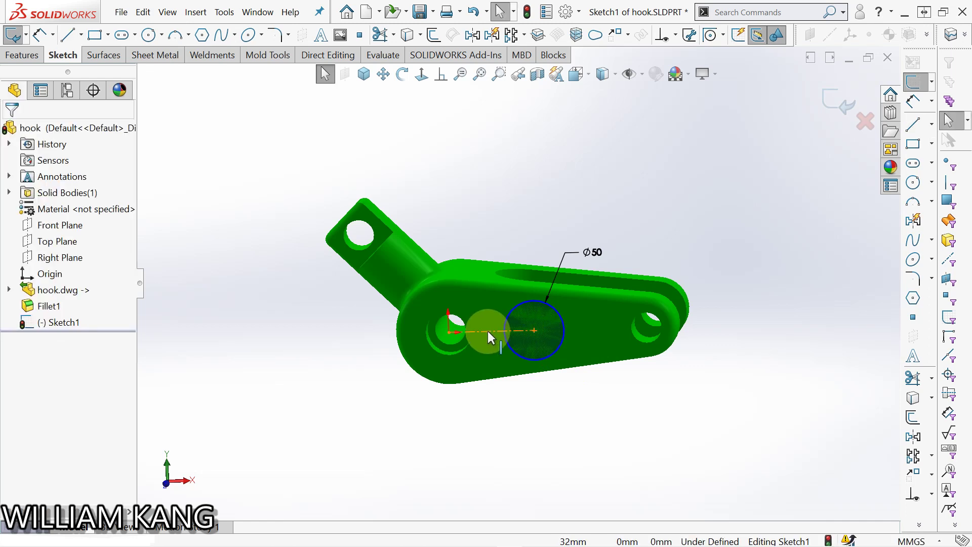
left_click(487, 330)
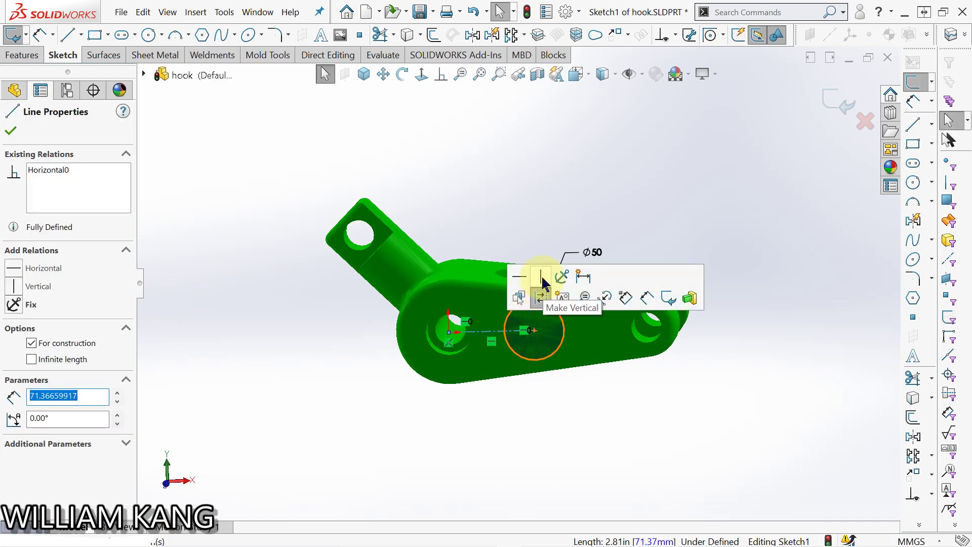
left_click(563, 391)
Fully define all entities in the sketch with automatically calculated relations and dimensions
middle_click_drag(564, 396, 554, 419)
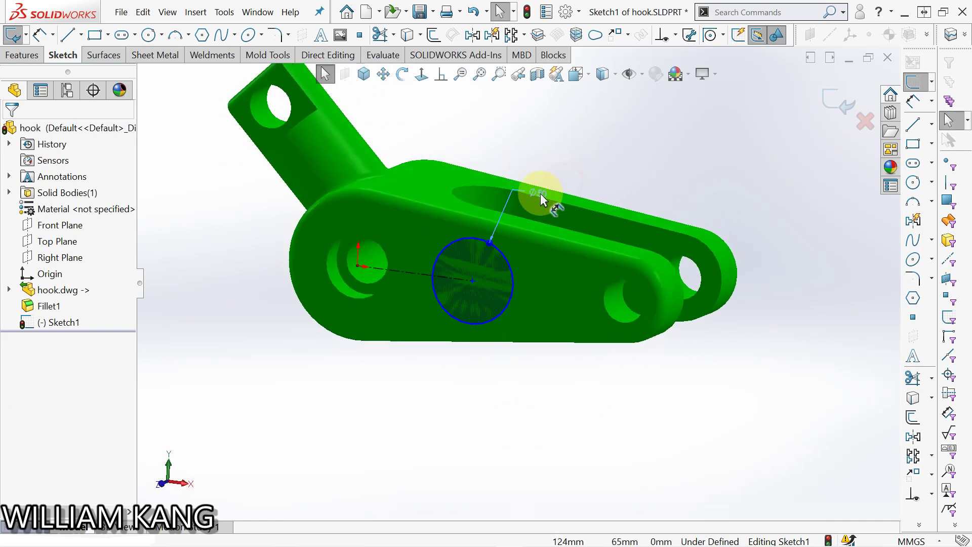
left_click(562, 183)
scroll(521, 373, "up", 3)
left_click(515, 369)
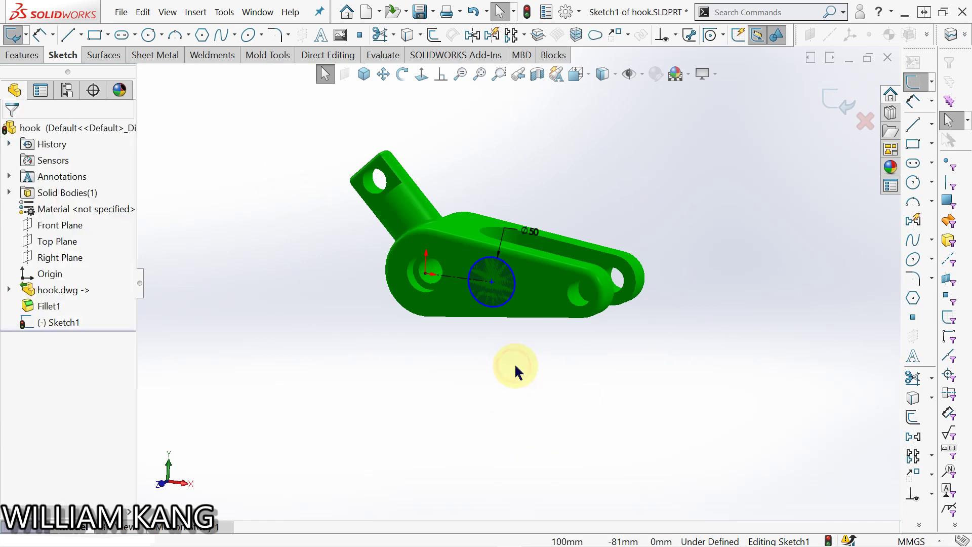
left_click(516, 284)
right_click(515, 284)
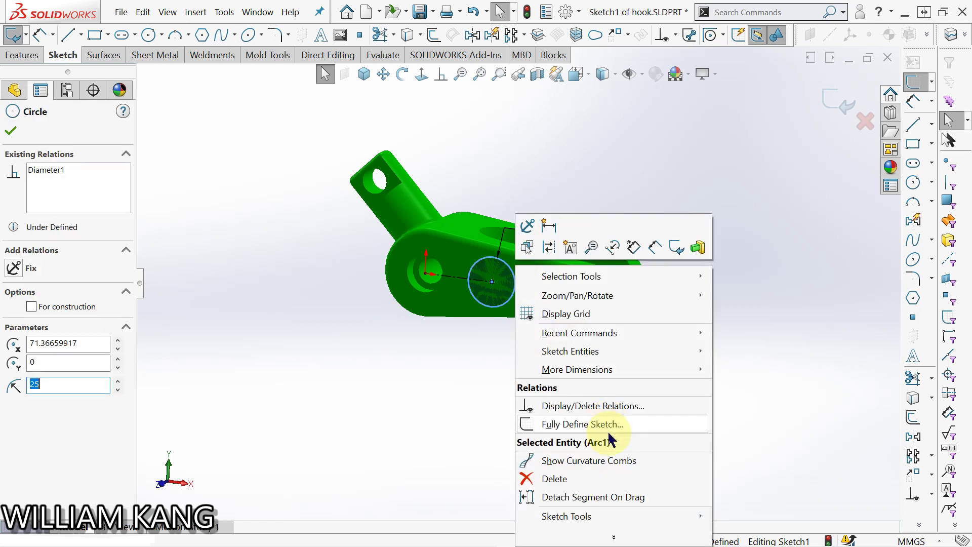
left_click(613, 535)
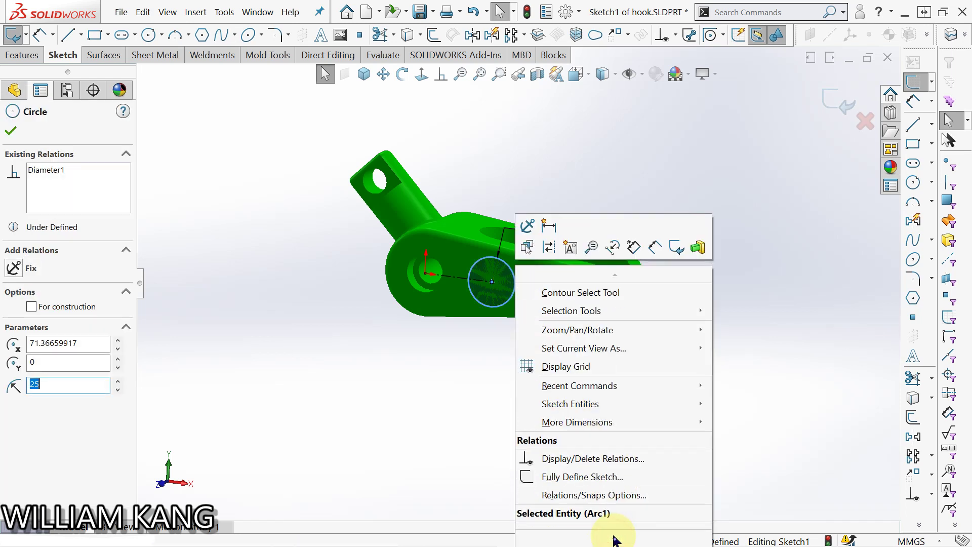
left_click(579, 482)
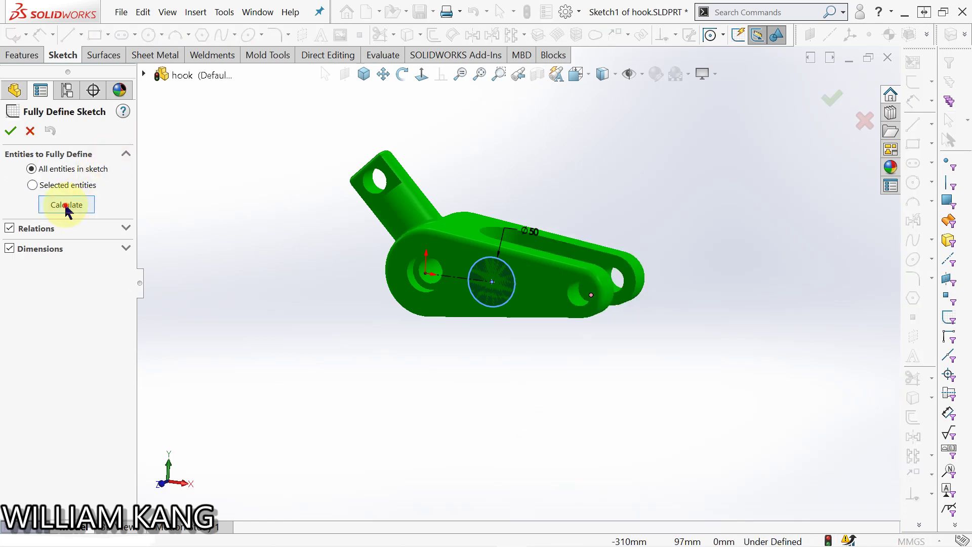
left_click(66, 205)
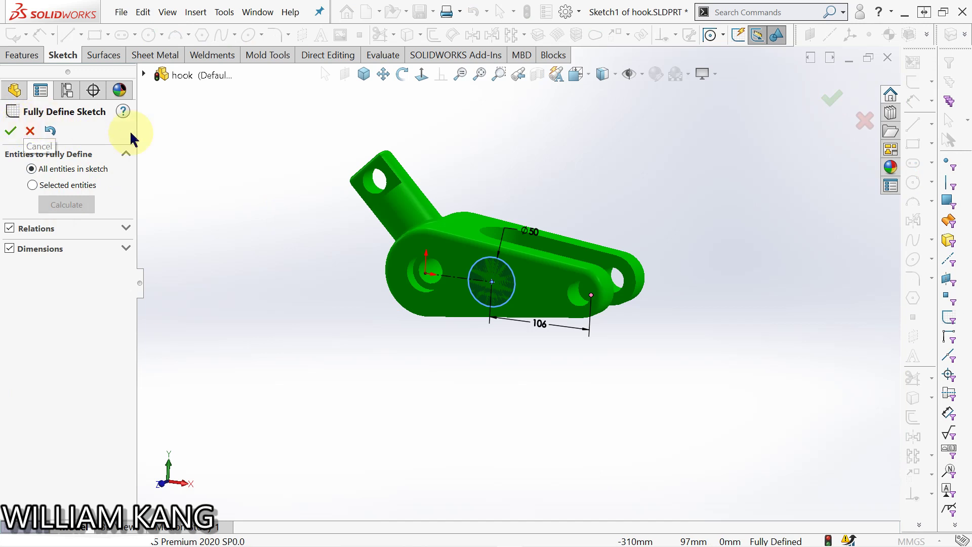
left_click(11, 132)
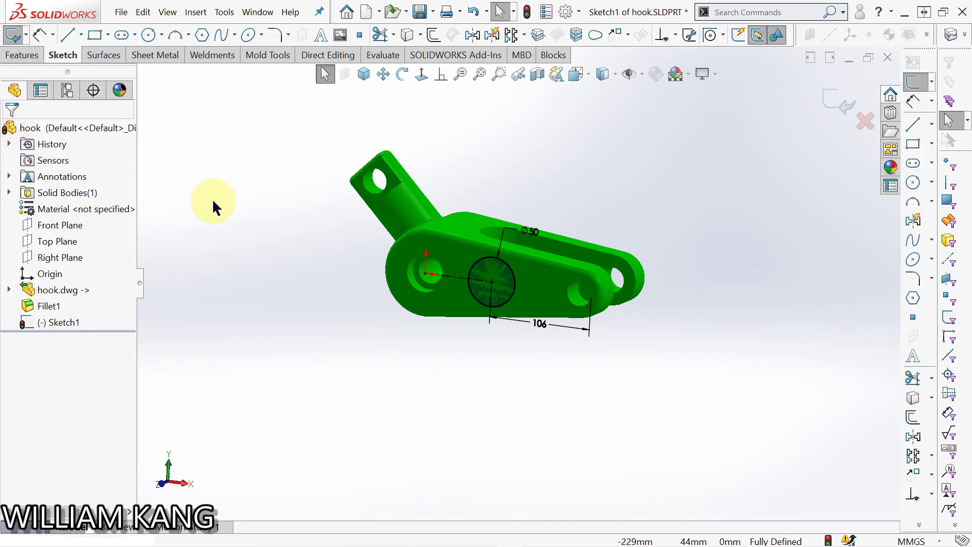
Set the horizontal distance between the circle's centre and the fork-end hole to 100 mm
middle_click_drag(338, 286, 514, 275)
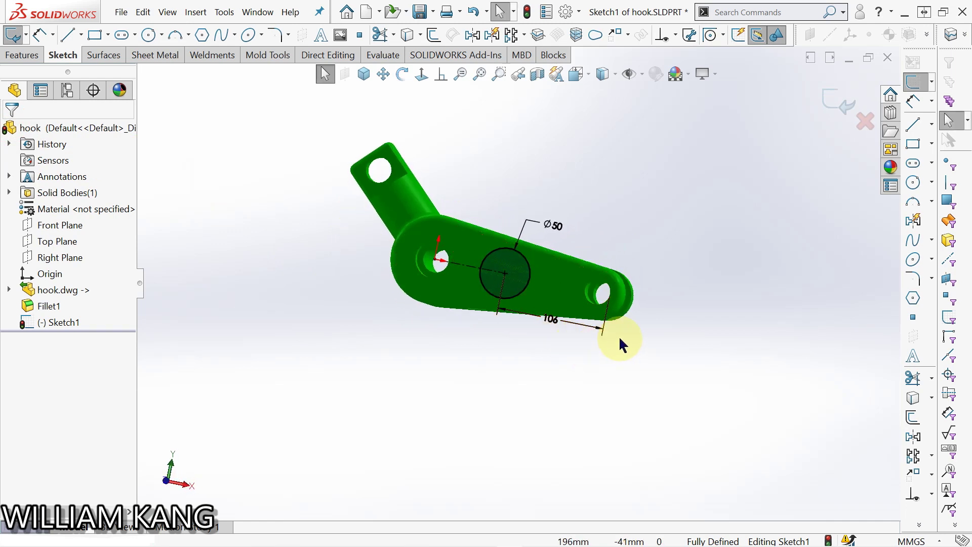
mouse_move(618, 338)
middle_mouse_down()
mouse_move(609, 374)
mouse_move(571, 406)
mouse_move(556, 326)
mouse_move(581, 365)
mouse_move(568, 390)
mouse_move(572, 289)
middle_mouse_up()
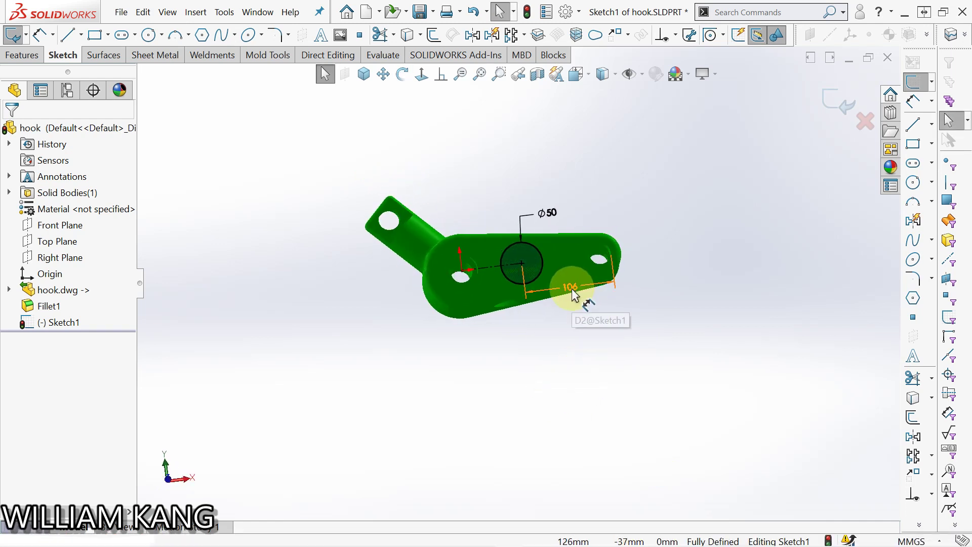
double_click(572, 289)
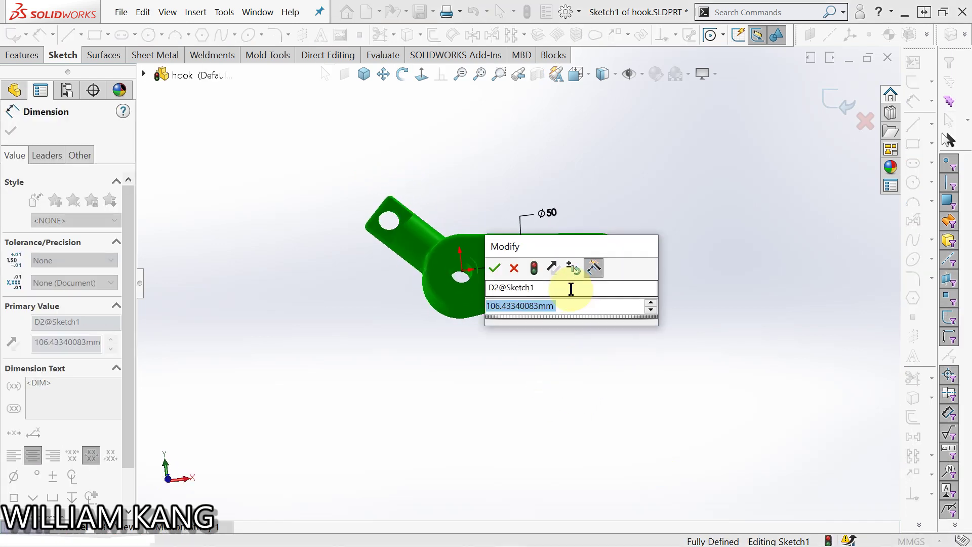
type("100")
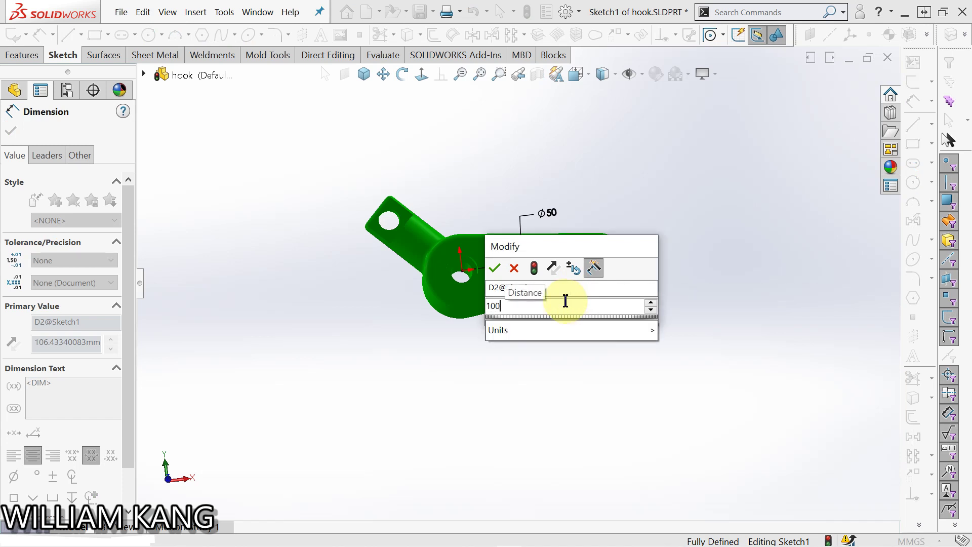
left_click(494, 274)
left_click(530, 397)
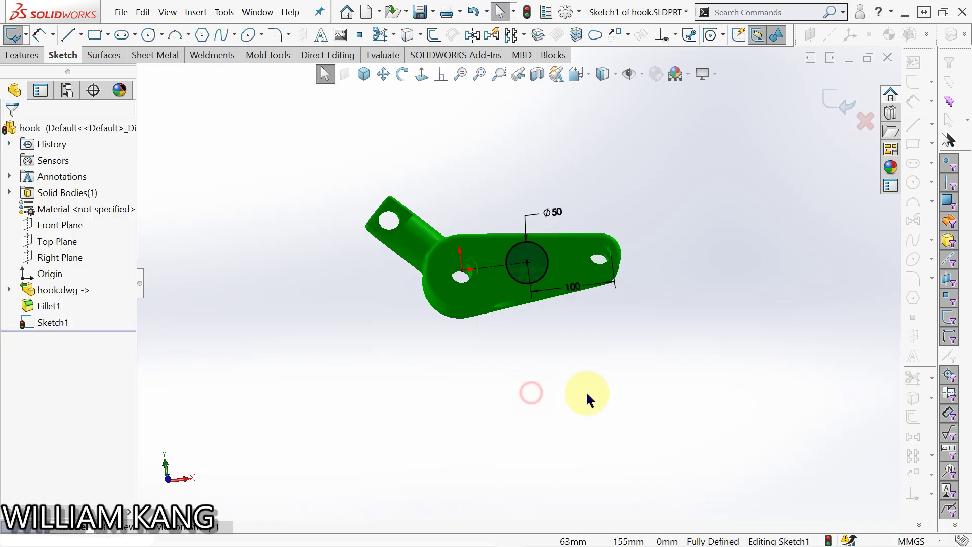
Extrude the 50 mm circle sketch as a blind boss 30 mm deep, merged with the hook body
middle_click_drag(589, 378, 550, 409)
left_click(25, 57)
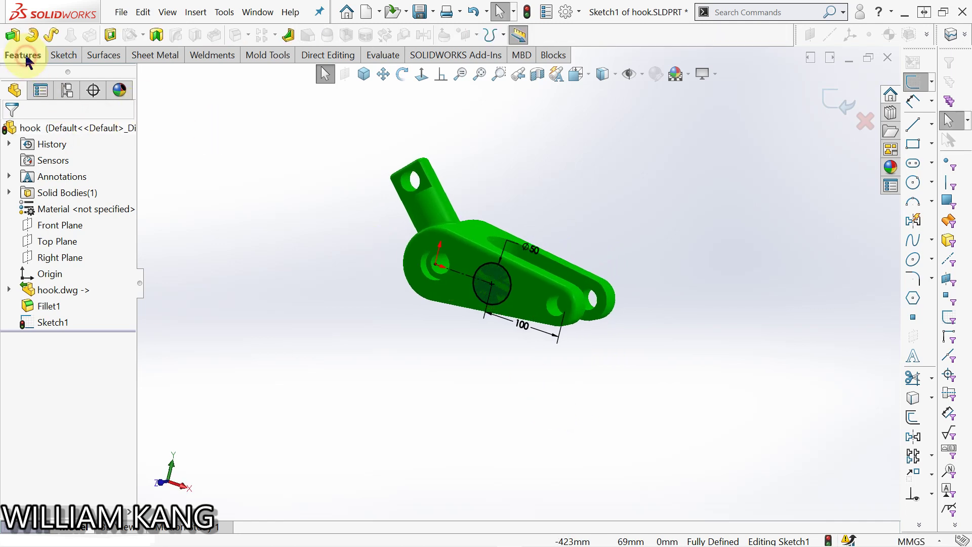
left_click(10, 35)
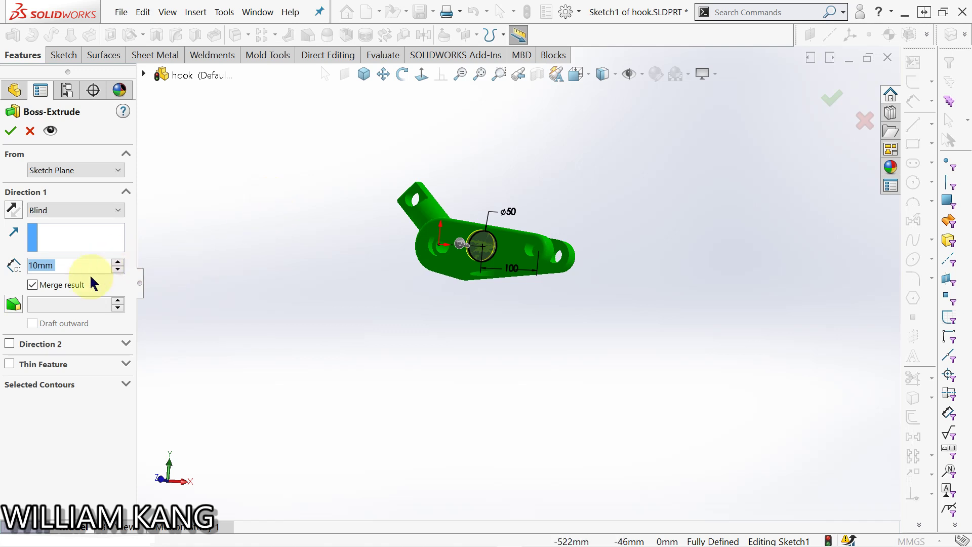
type("30")
key("Return")
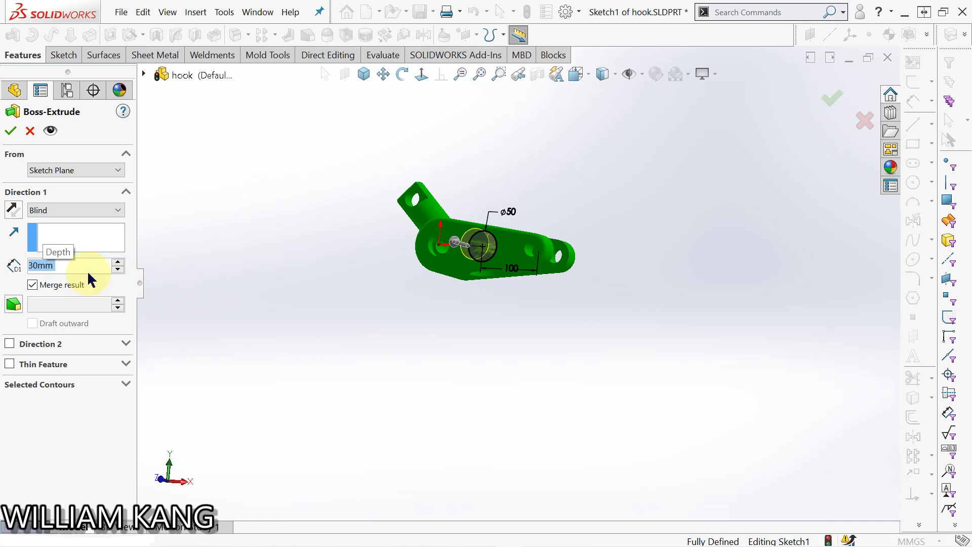
left_click(11, 132)
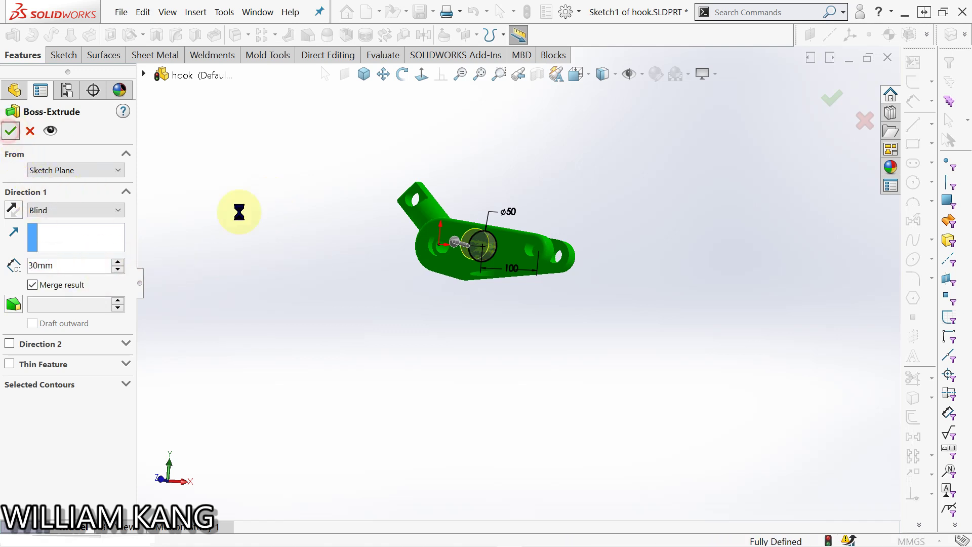
left_click(385, 253)
Mirror the whole hook body about the flat end face of the cylindrical boss, with the solids merged
middle_click_drag(462, 275, 430, 306)
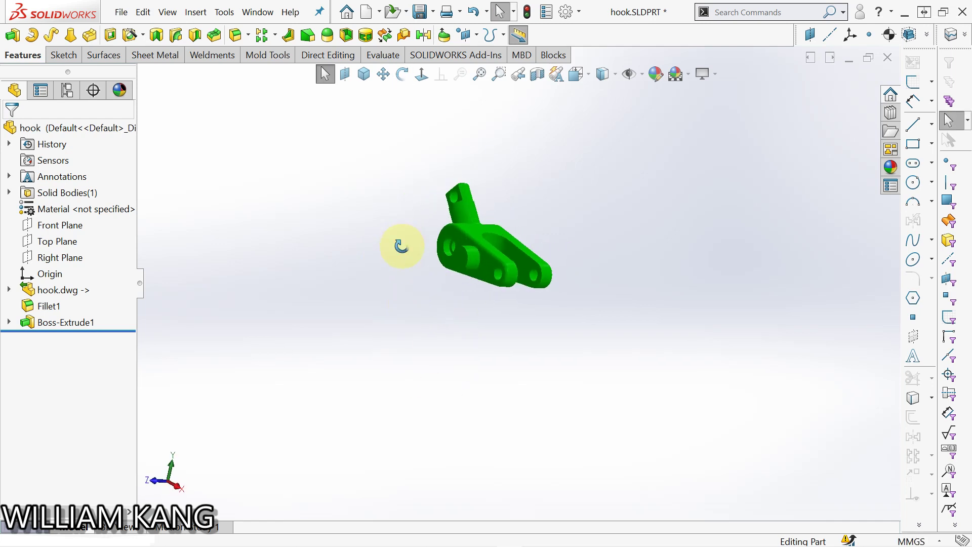
middle_click_drag(401, 247, 514, 199)
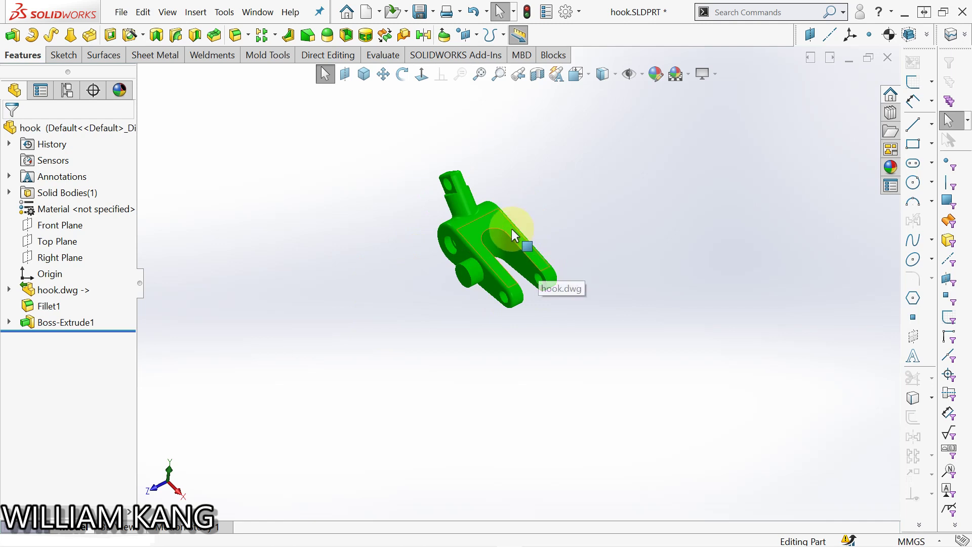
middle_click_drag(354, 319, 386, 226)
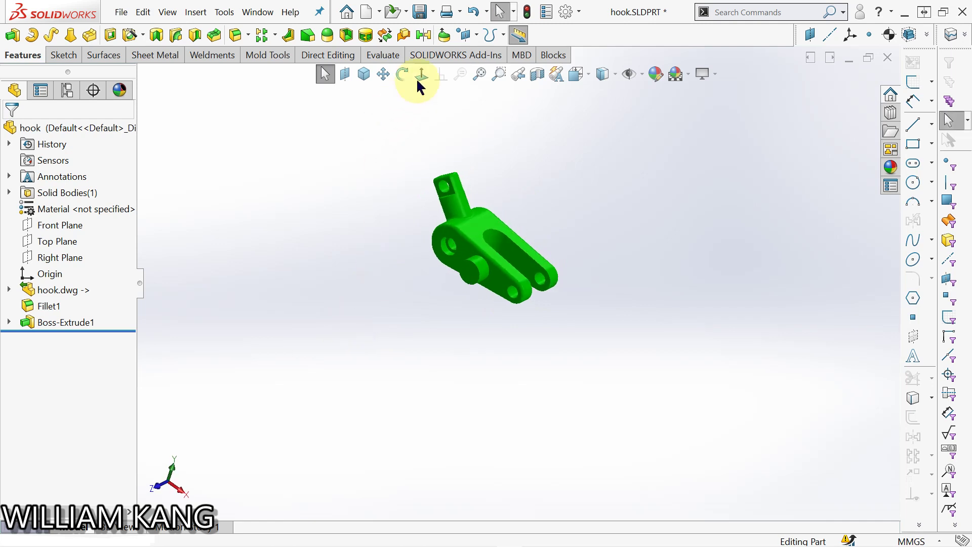
left_click(426, 38)
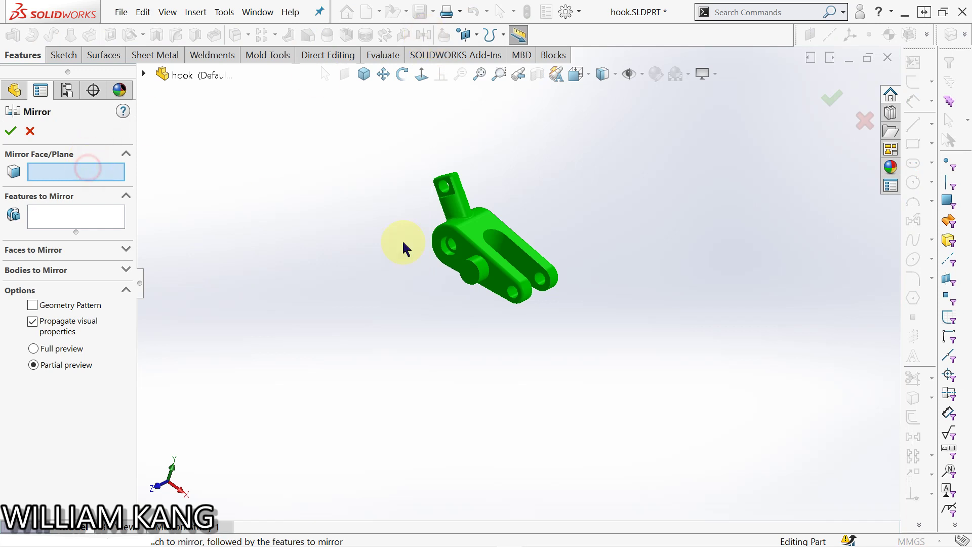
left_click(470, 271)
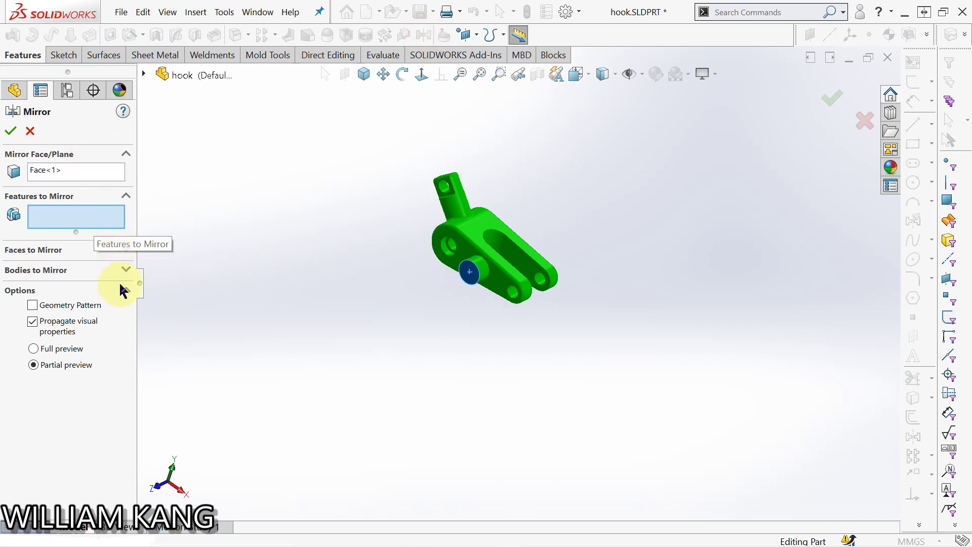
left_click(125, 268)
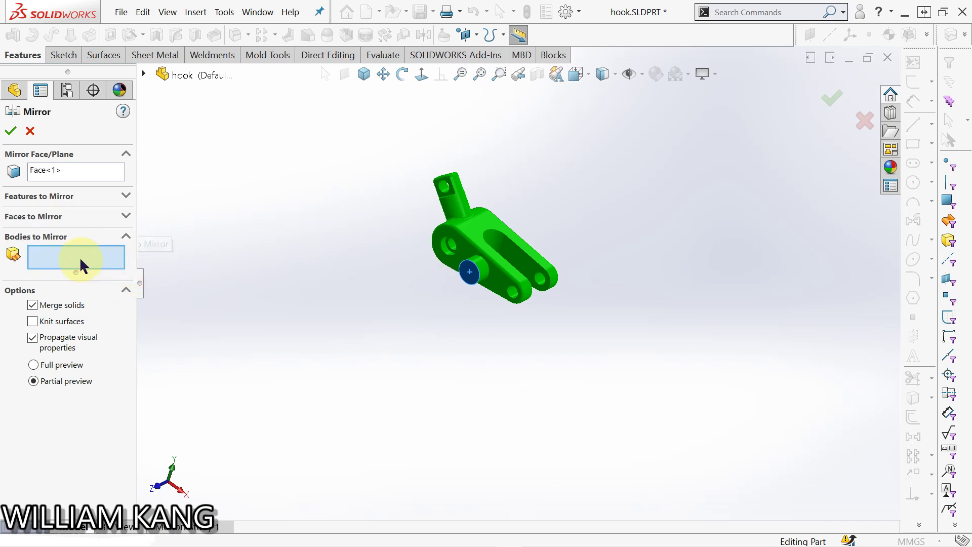
left_click(487, 218)
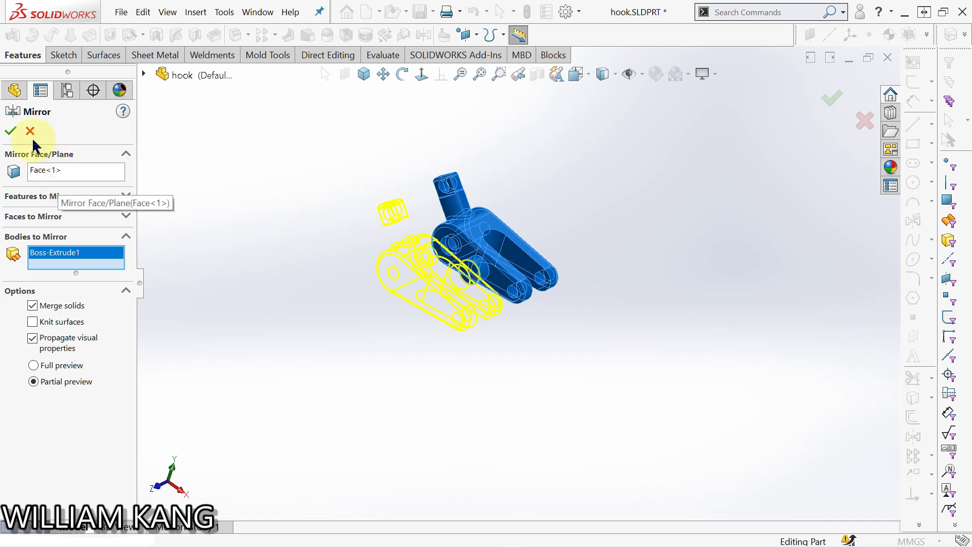
left_click(10, 133)
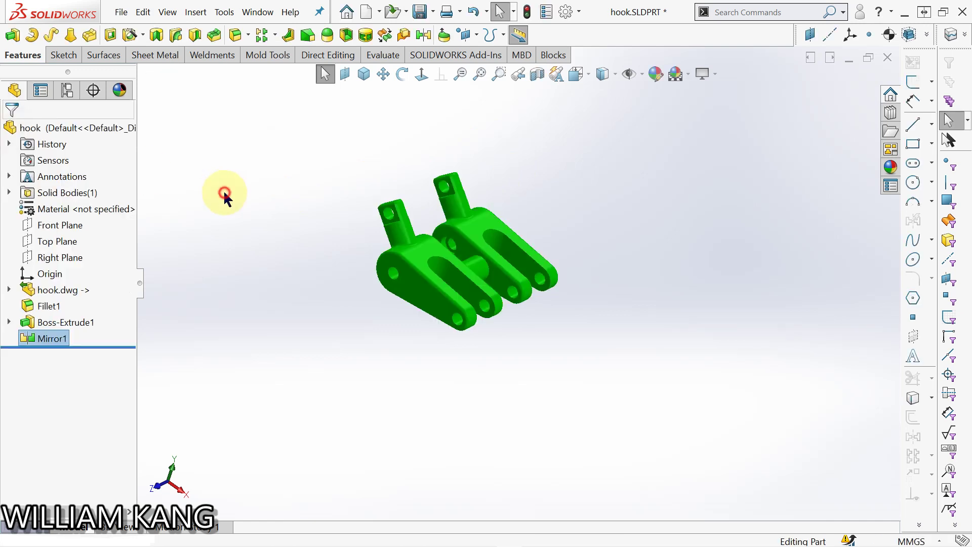
middle_click_drag(223, 190, 346, 382)
scroll(500, 295, "down", 3)
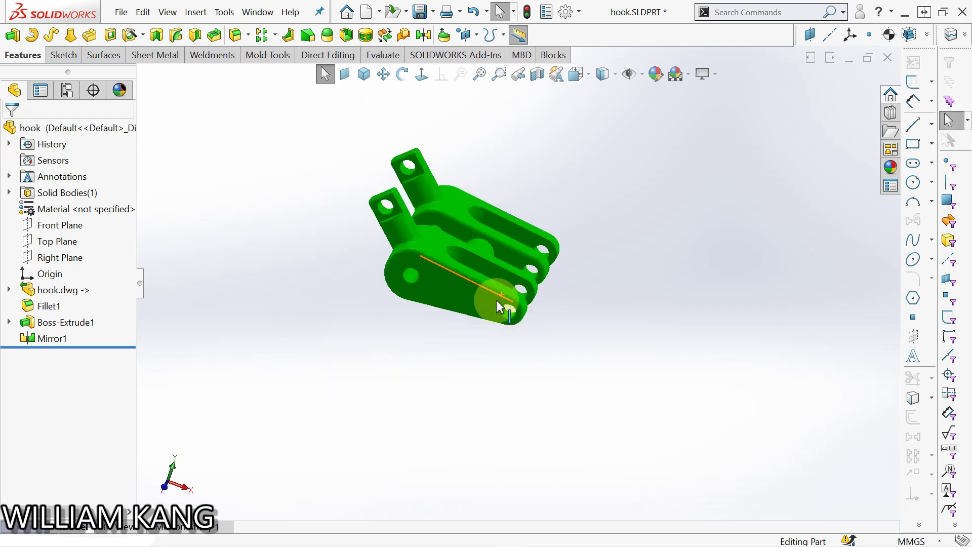
scroll(501, 303, "up", 2)
scroll(495, 301, "down", 3)
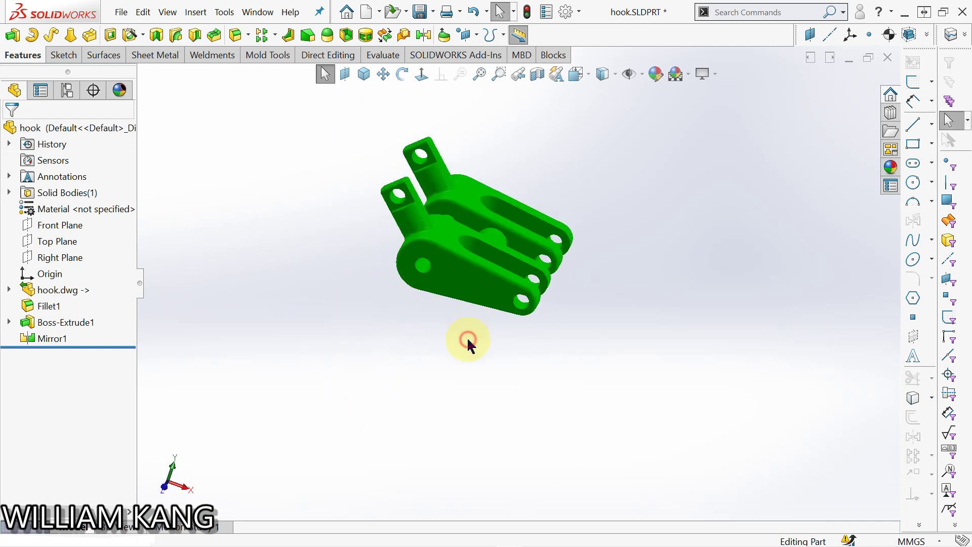